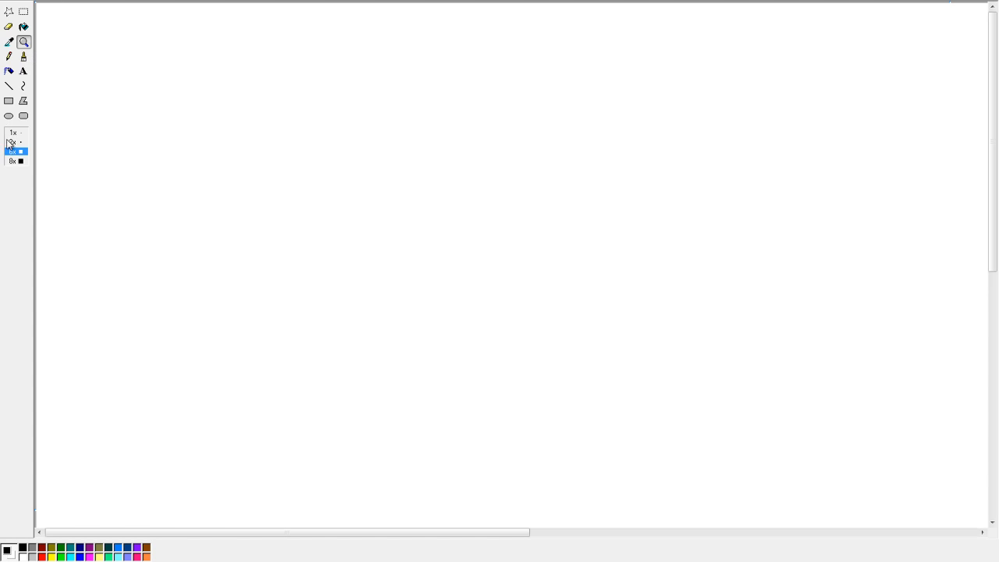
Compare the blank canvas at 6x and 1x magnification, finishing at 1x.
{"action": "left_click", "coordinate": [12, 134]}
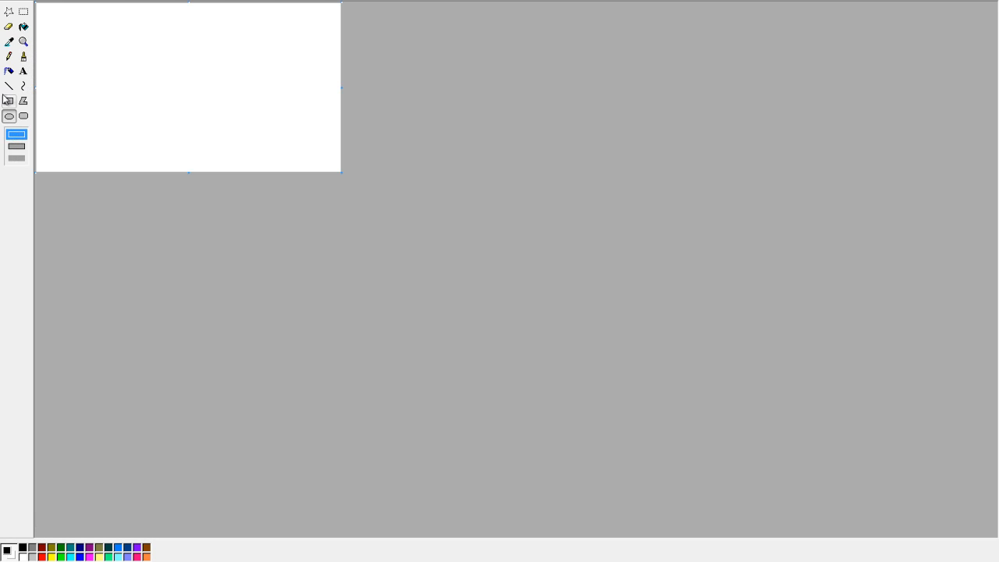
{"action": "left_click", "coordinate": [24, 42]}
{"action": "left_click", "coordinate": [10, 151]}
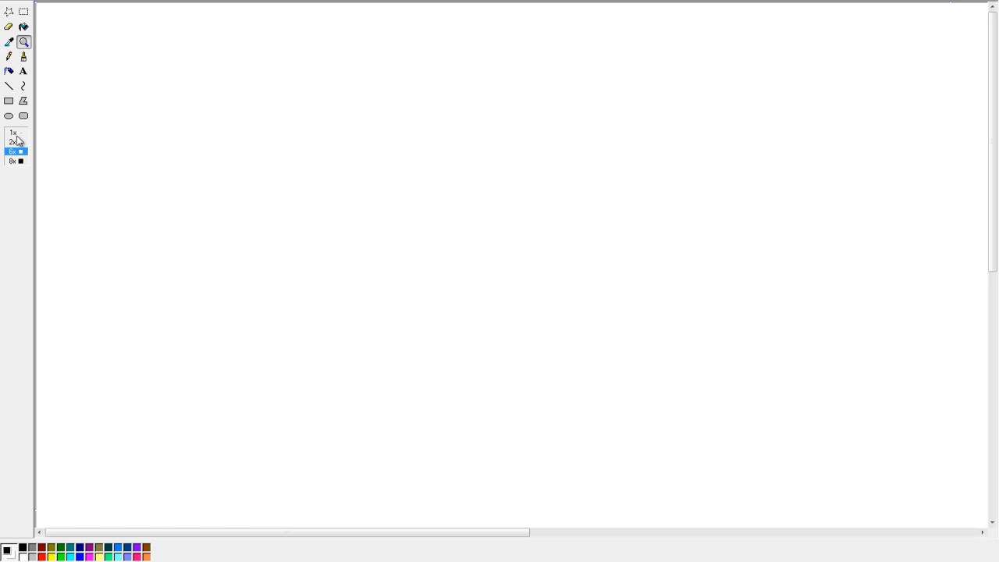
{"action": "left_click", "coordinate": [15, 133]}
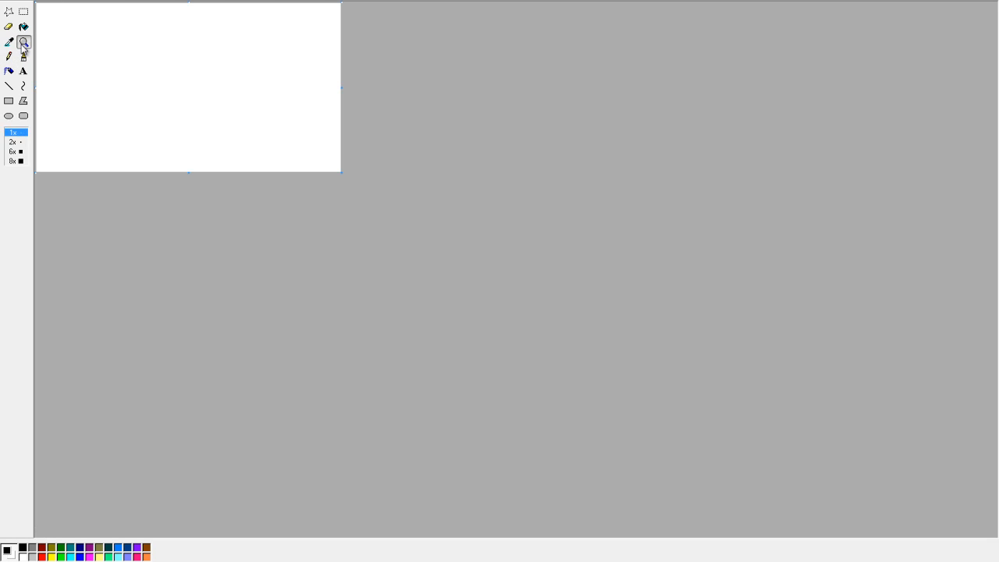
{"action": "left_click", "coordinate": [19, 153]}
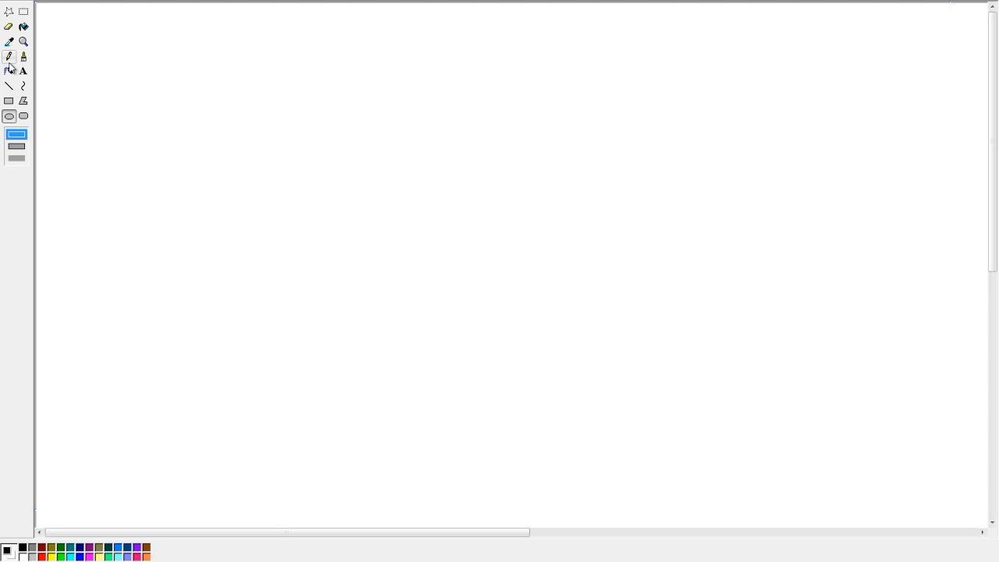
{"action": "left_click", "coordinate": [23, 43]}
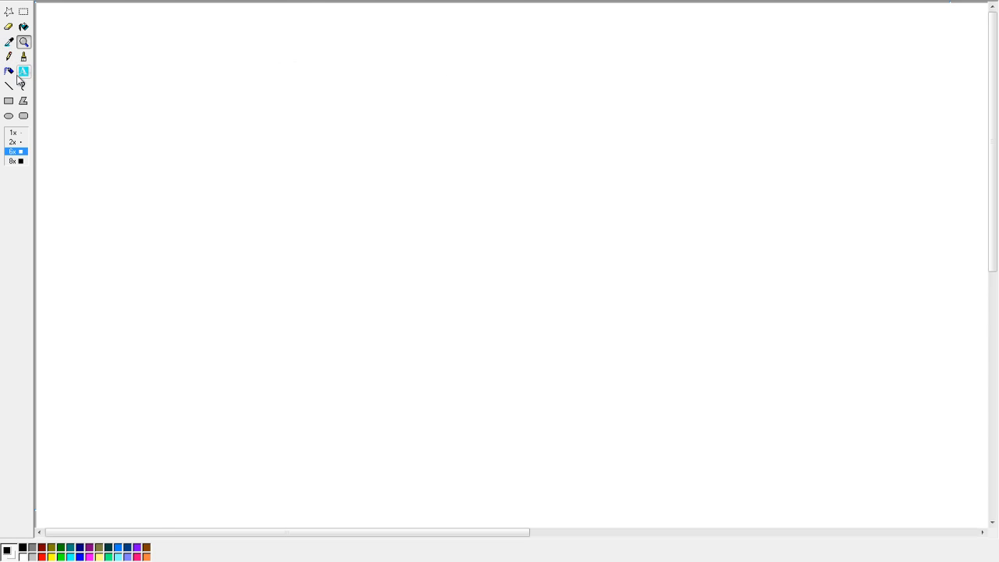
{"action": "left_click", "coordinate": [15, 135]}
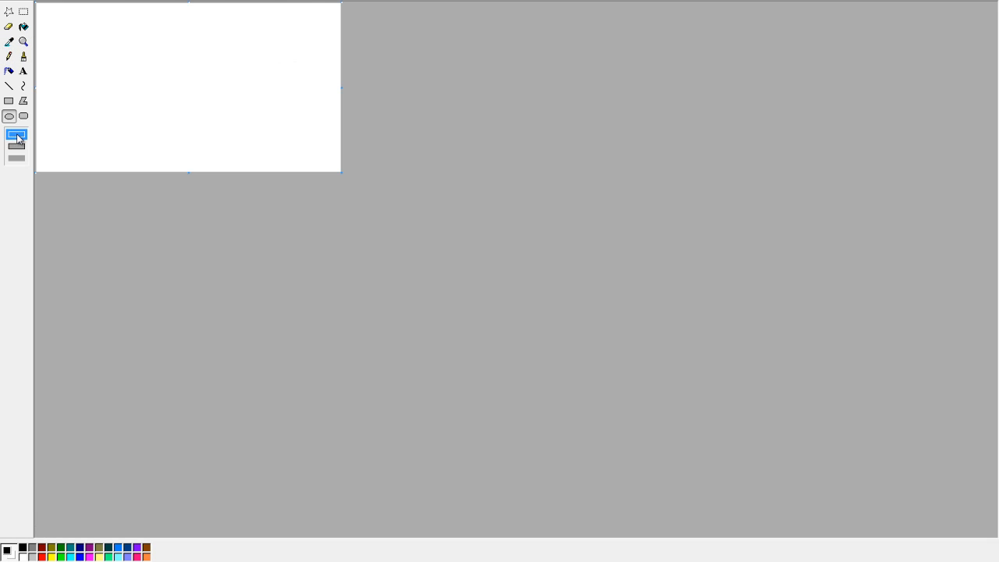
Draw a wavy black pencil line across the upper part of the canvas and magnify it to 6x.
{"action": "left_click", "coordinate": [9, 56]}
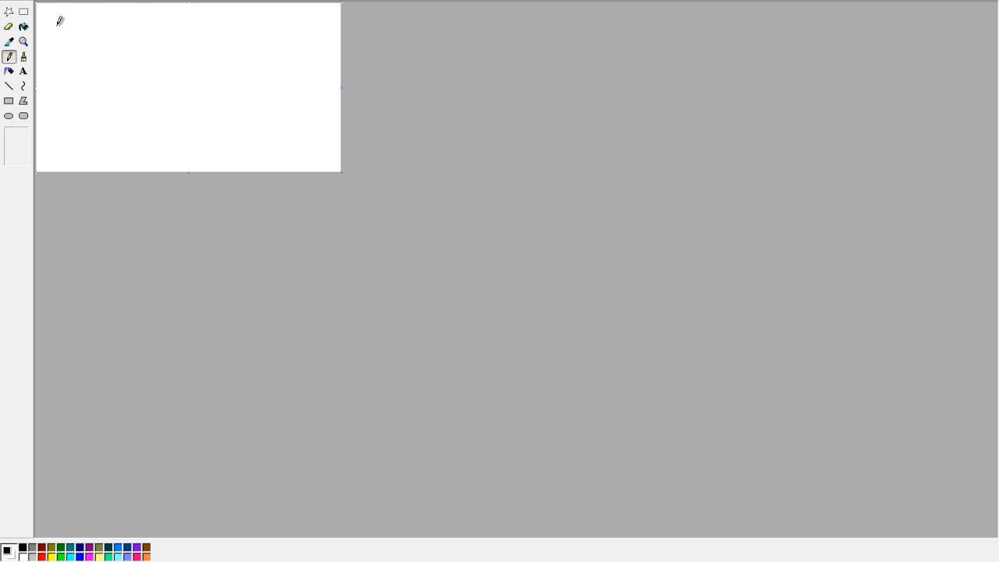
{"action": "left_click_drag", "start_coordinate": [70, 19], "coordinate": [136, 32]}
{"action": "left_click", "coordinate": [24, 41]}
{"action": "left_click", "coordinate": [18, 150]}
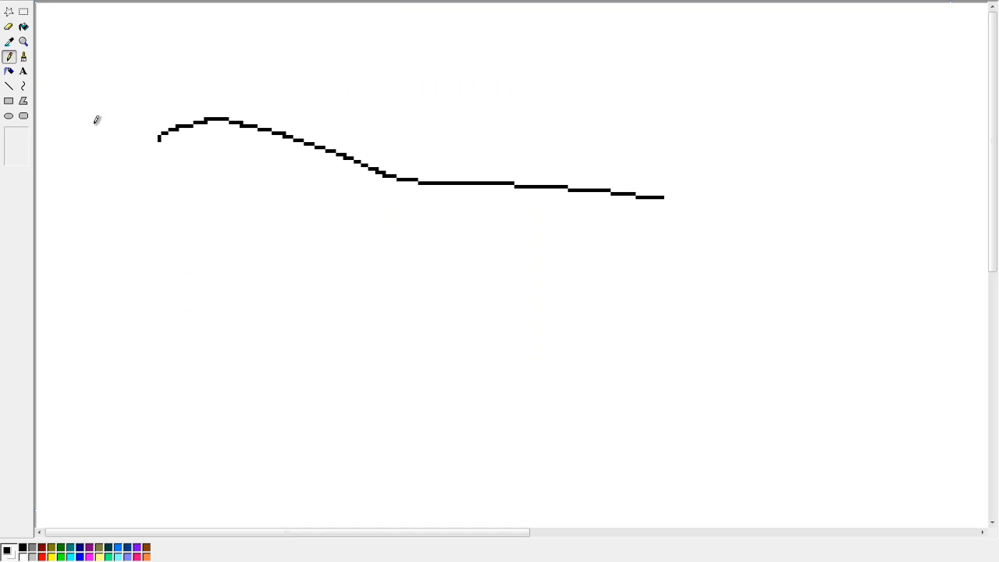
Show the zoom thumbnail of the drawing, move its window aside and enlarge it to fit the whole canvas.
{"action": "left_click", "coordinate": [49, 2]}
{"action": "mouse_move", "coordinate": [82, 66]}
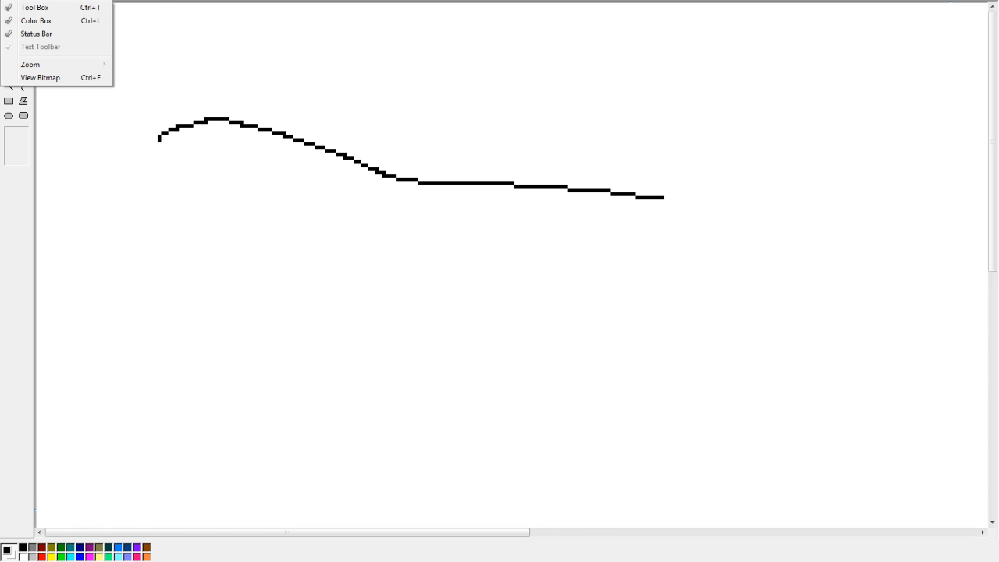
{"action": "key", "text": "Escape"}
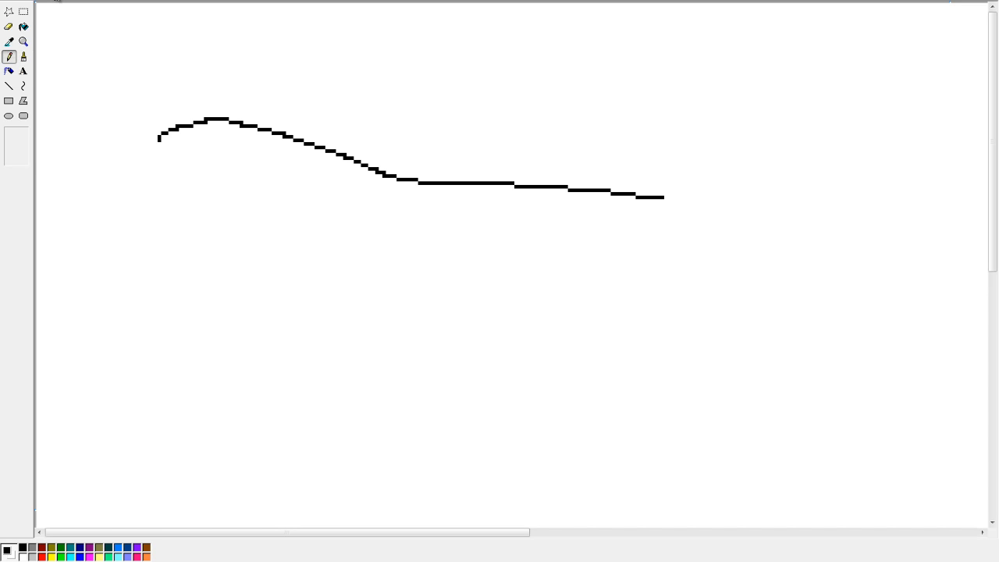
{"action": "left_click", "coordinate": [57, 0]}
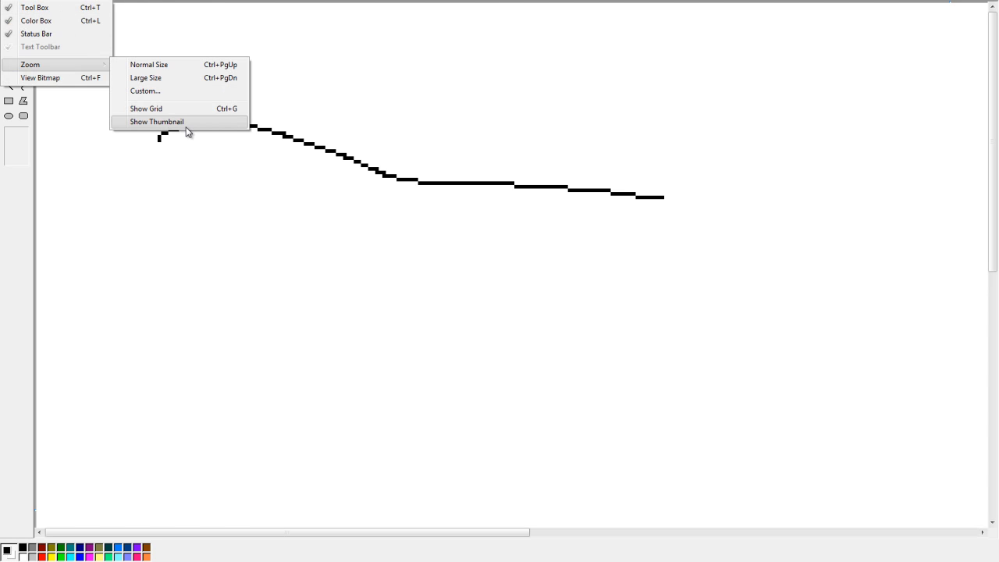
{"action": "left_click", "coordinate": [158, 123]}
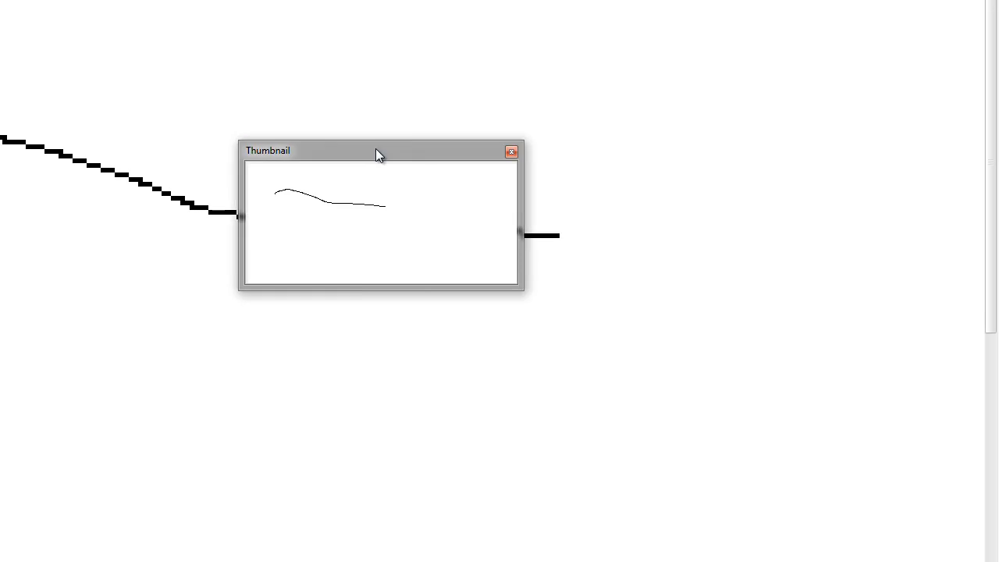
{"action": "left_click_drag", "start_coordinate": [378, 154], "coordinate": [598, 148]}
{"action": "left_click_drag", "start_coordinate": [740, 281], "coordinate": [926, 416]}
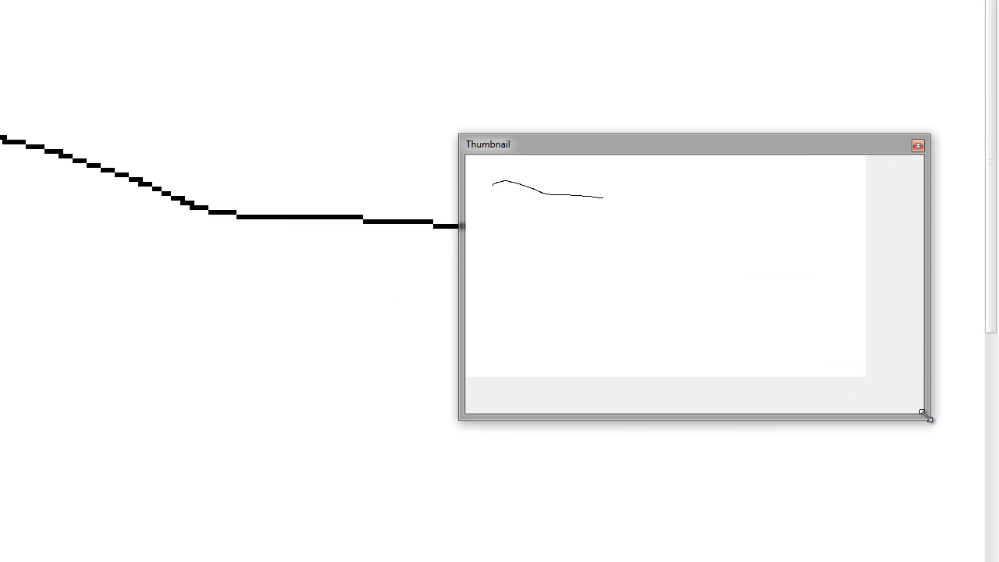
Erase the whole wavy pencil line.
{"action": "left_click", "coordinate": [7, 30]}
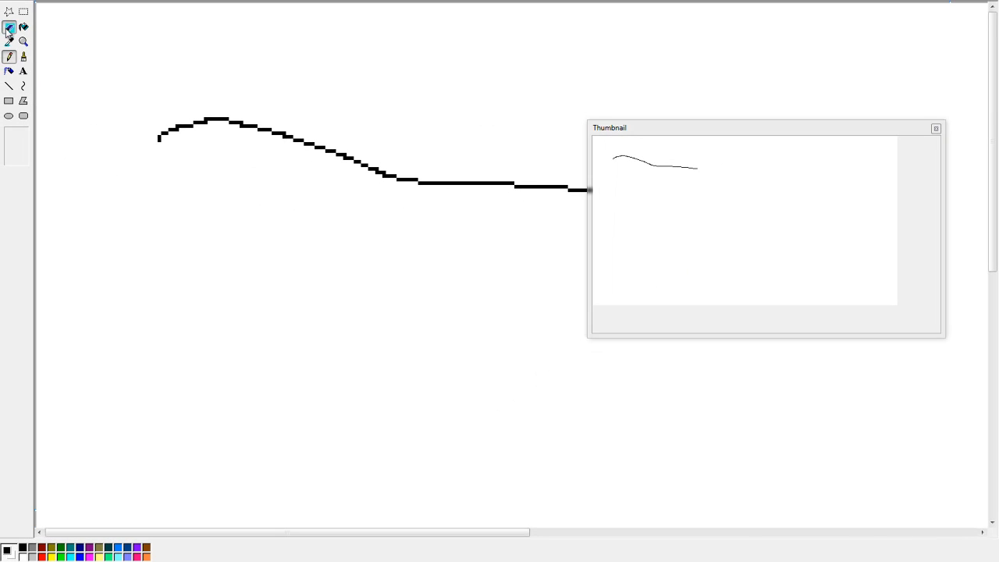
{"action": "mouse_move", "coordinate": [175, 109]}
{"action": "left_mouse_down"}
{"action": "mouse_move", "coordinate": [167, 126]}
{"action": "mouse_move", "coordinate": [183, 126]}
{"action": "mouse_move", "coordinate": [158, 139]}
{"action": "mouse_move", "coordinate": [245, 136]}
{"action": "mouse_move", "coordinate": [246, 148]}
{"action": "mouse_move", "coordinate": [595, 208]}
{"action": "mouse_move", "coordinate": [667, 203]}
{"action": "left_mouse_up"}
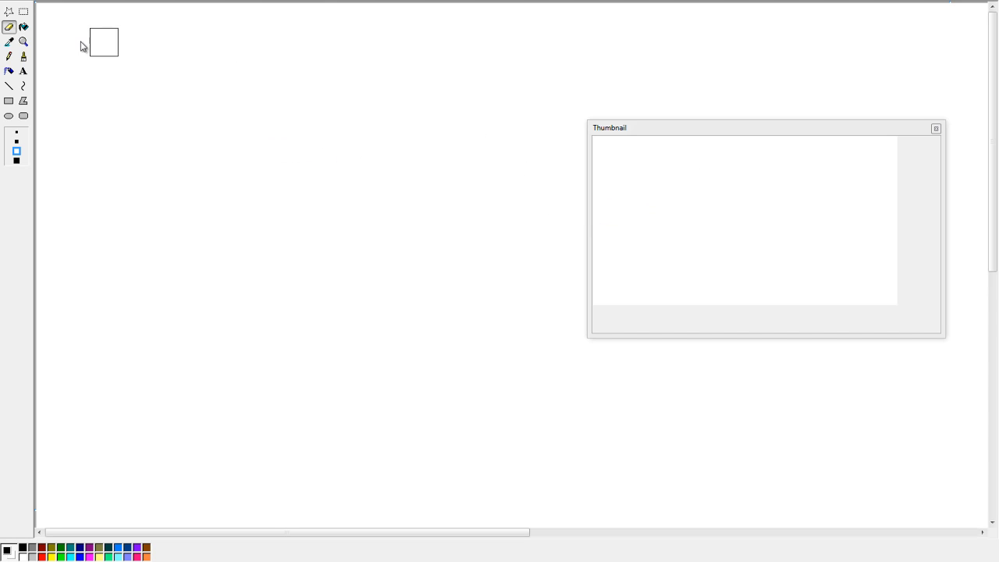
Close the thumbnail and draw a small black circle outline on the canvas with the Pencil.
{"action": "left_click", "coordinate": [9, 57]}
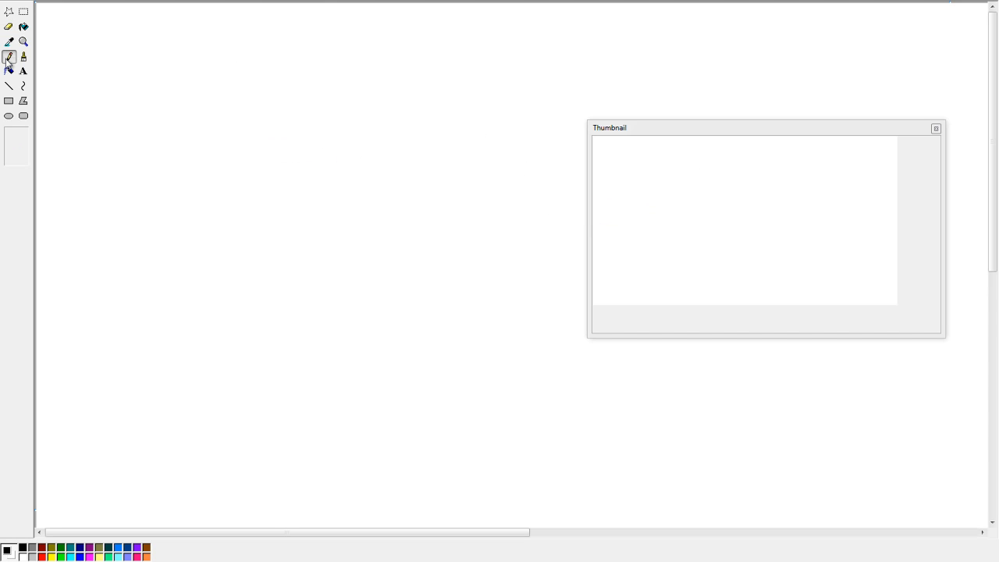
{"action": "left_click", "coordinate": [937, 129]}
{"action": "mouse_move", "coordinate": [368, 139]}
{"action": "left_mouse_down"}
{"action": "mouse_move", "coordinate": [413, 145]}
{"action": "mouse_move", "coordinate": [420, 179]}
{"action": "mouse_move", "coordinate": [401, 205]}
{"action": "mouse_move", "coordinate": [362, 204]}
{"action": "mouse_move", "coordinate": [350, 187]}
{"action": "mouse_move", "coordinate": [349, 156]}
{"action": "left_mouse_up"}
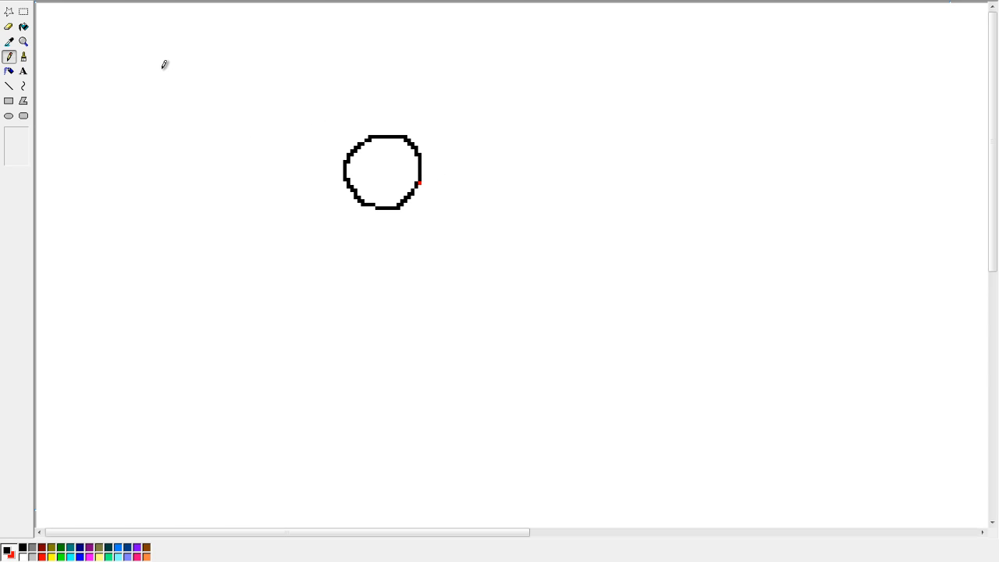
Fill the area around the circle with the red secondary colour and undo the fill.
{"action": "left_click", "coordinate": [24, 28]}
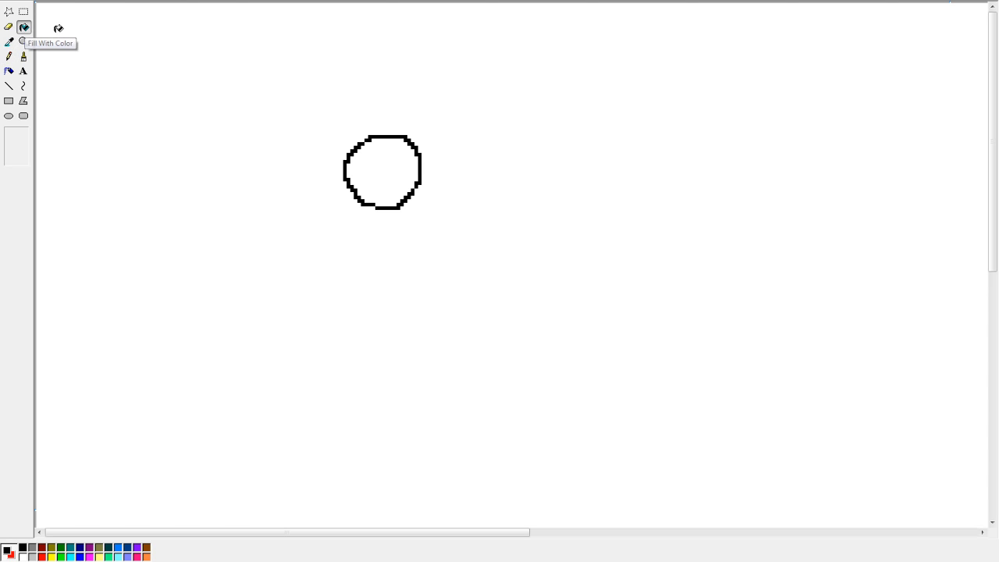
{"action": "right_click", "coordinate": [195, 75]}
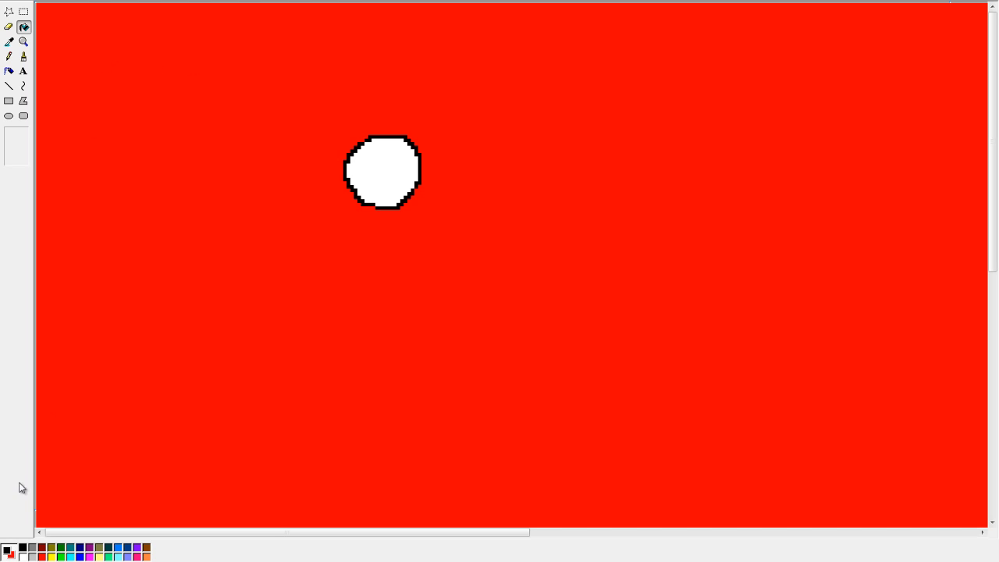
{"action": "right_click", "coordinate": [62, 402]}
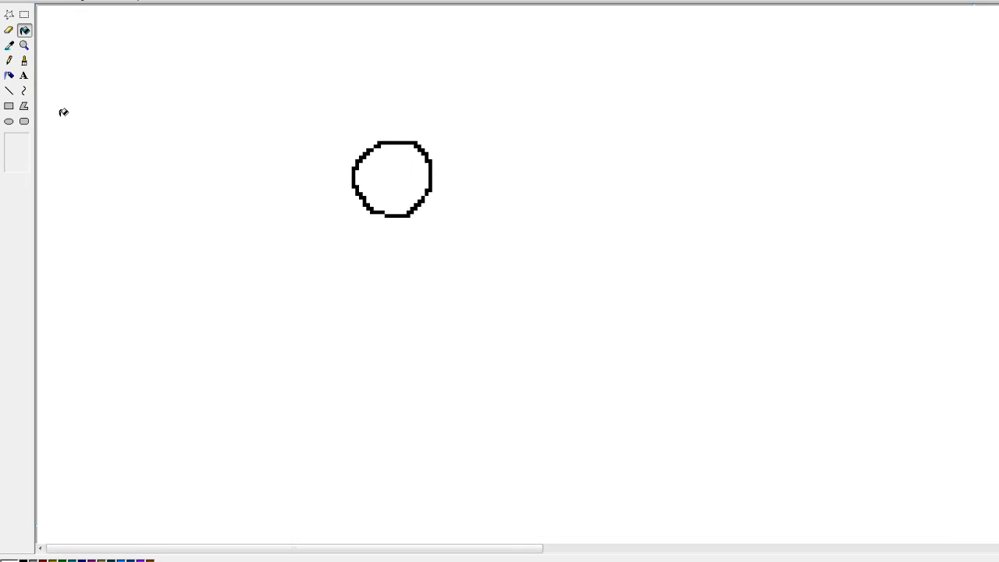
Erase the entire circle outline from the canvas.
{"action": "left_click", "coordinate": [9, 57]}
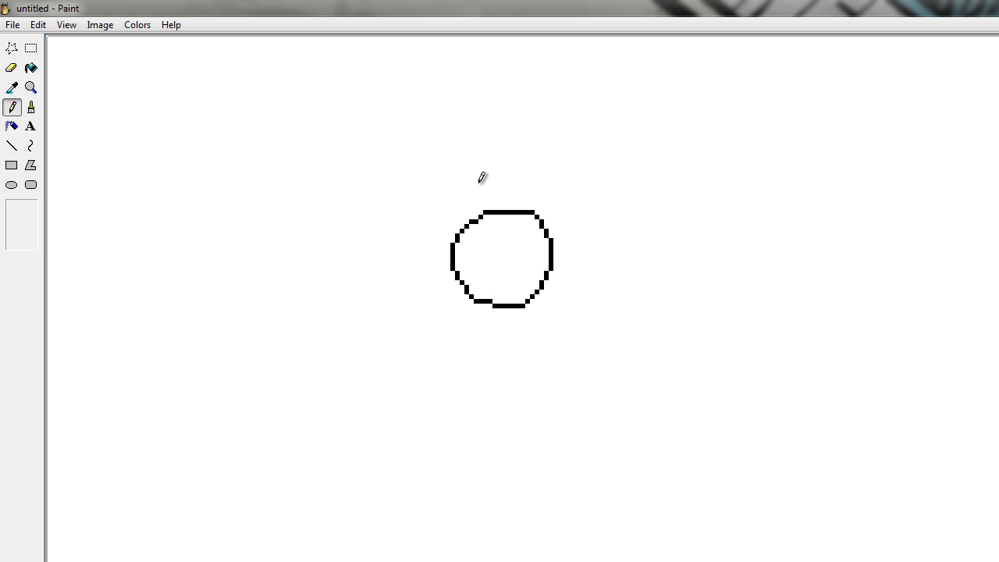
{"action": "left_click", "coordinate": [11, 69]}
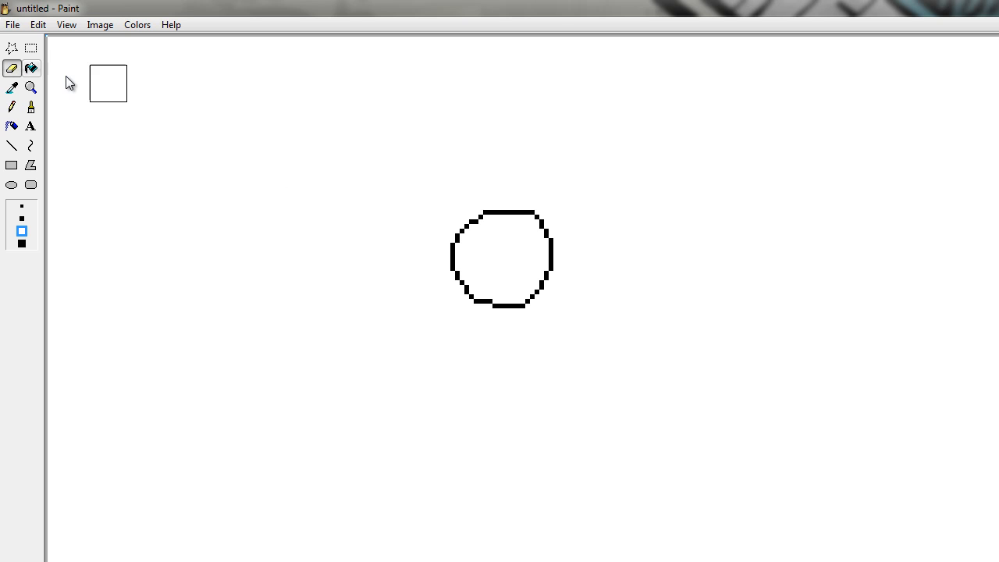
{"action": "mouse_move", "coordinate": [398, 243]}
{"action": "left_mouse_down"}
{"action": "mouse_move", "coordinate": [505, 194]}
{"action": "mouse_move", "coordinate": [518, 229]}
{"action": "mouse_move", "coordinate": [432, 290]}
{"action": "mouse_move", "coordinate": [524, 321]}
{"action": "left_mouse_up"}
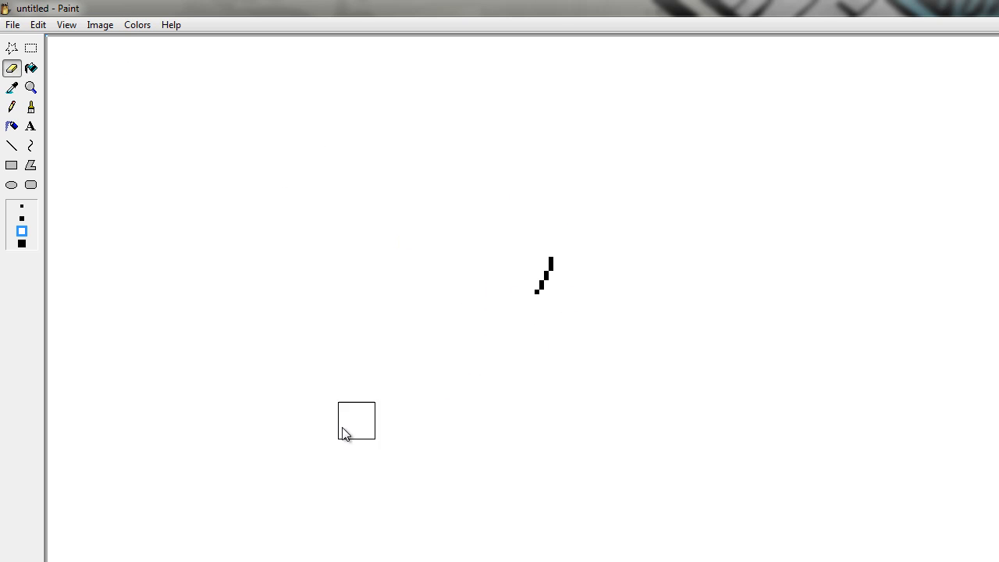
{"action": "left_click_drag", "start_coordinate": [529, 263], "coordinate": [504, 330]}
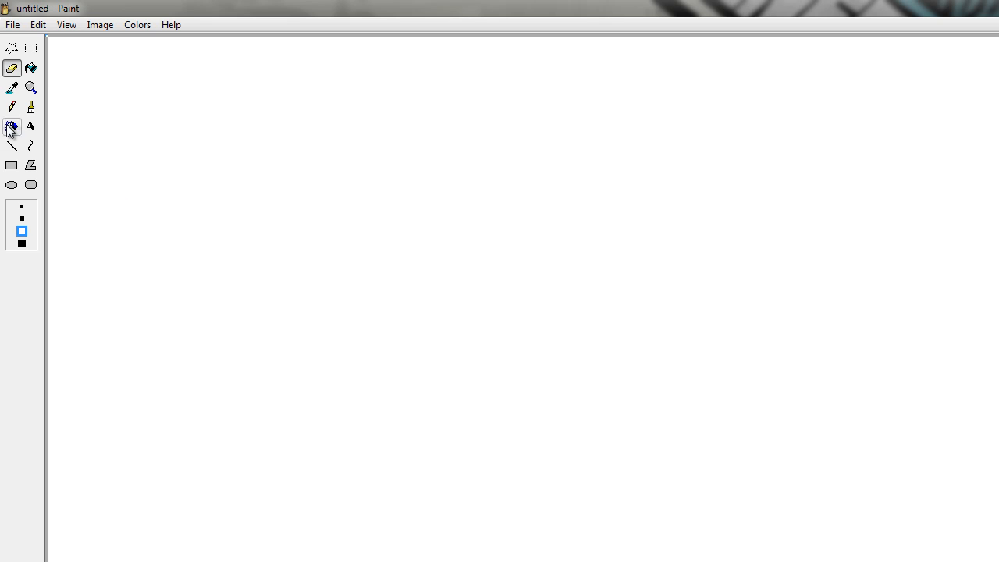
Open the recent file retro laser, discarding the changes to the untitled drawing.
{"action": "left_click", "coordinate": [12, 88]}
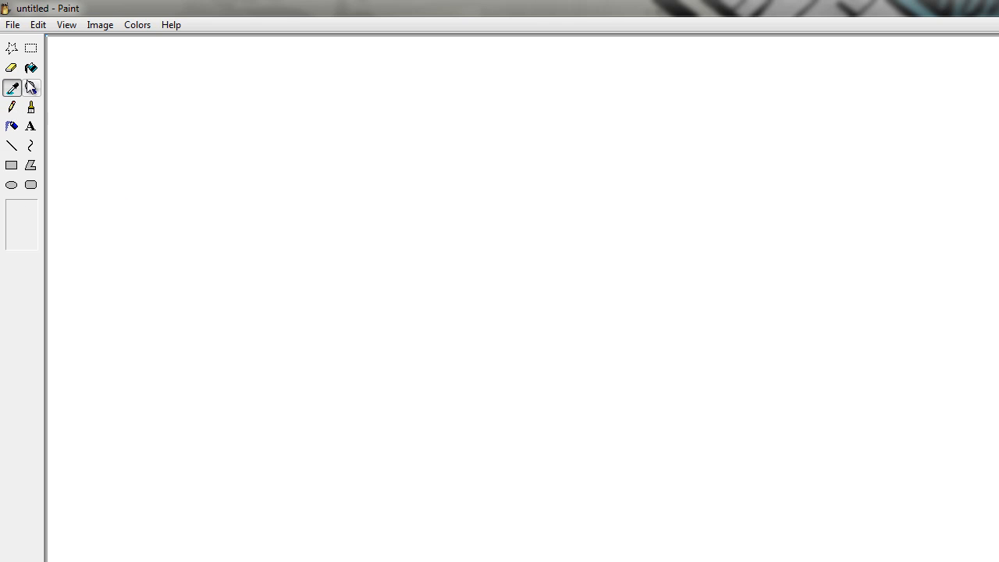
{"action": "left_click", "coordinate": [14, 25]}
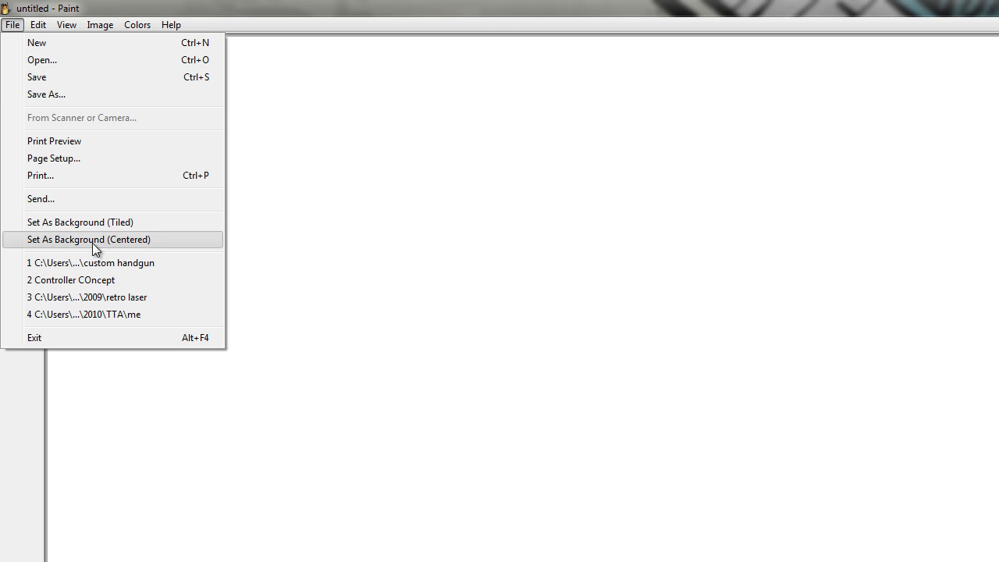
{"action": "left_click", "coordinate": [92, 299]}
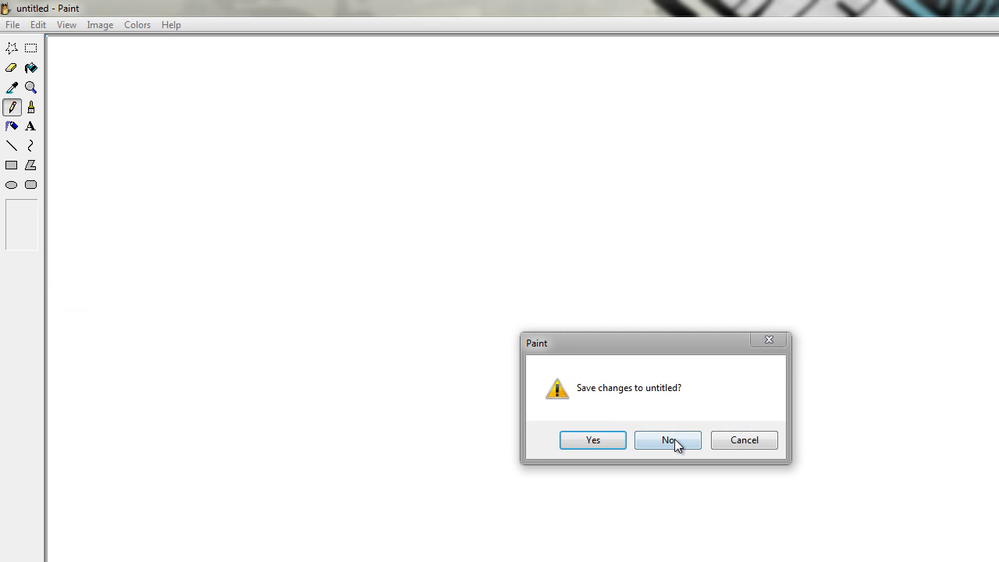
{"action": "left_click", "coordinate": [673, 440]}
Magnify the retro laser image to 8x.
{"action": "left_click", "coordinate": [31, 89]}
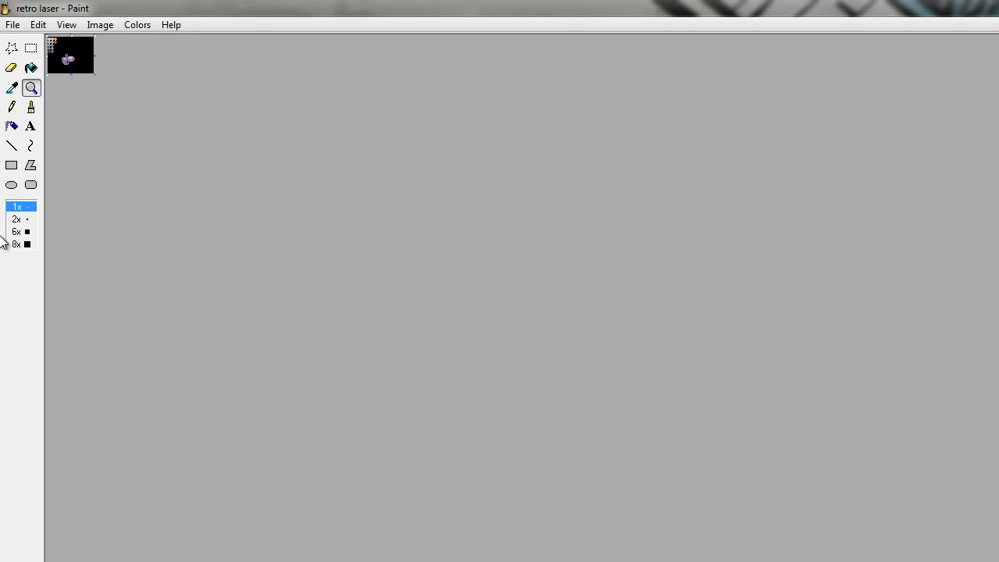
{"action": "left_click", "coordinate": [10, 233]}
{"action": "left_click", "coordinate": [31, 68]}
{"action": "left_click", "coordinate": [31, 89]}
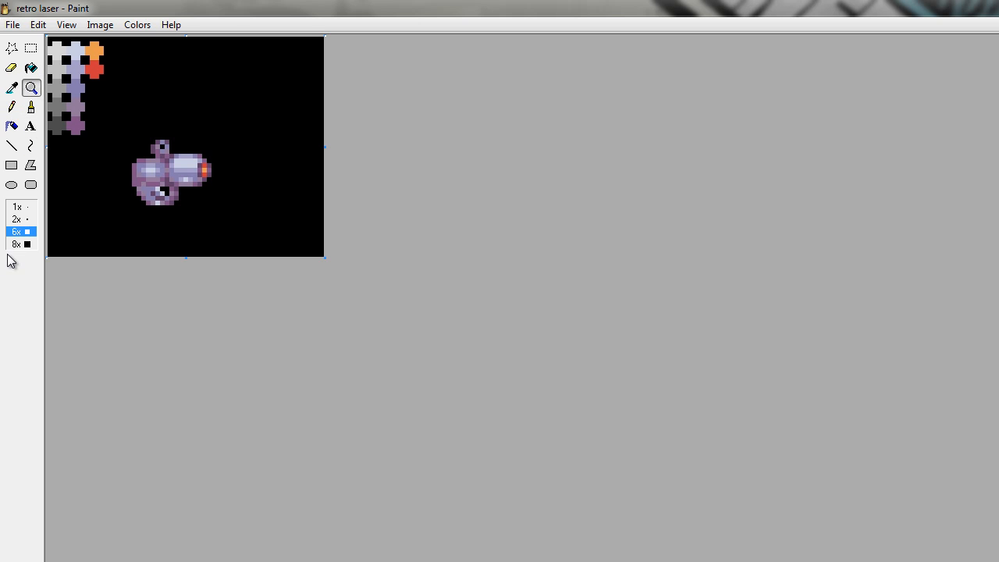
{"action": "left_click", "coordinate": [17, 244]}
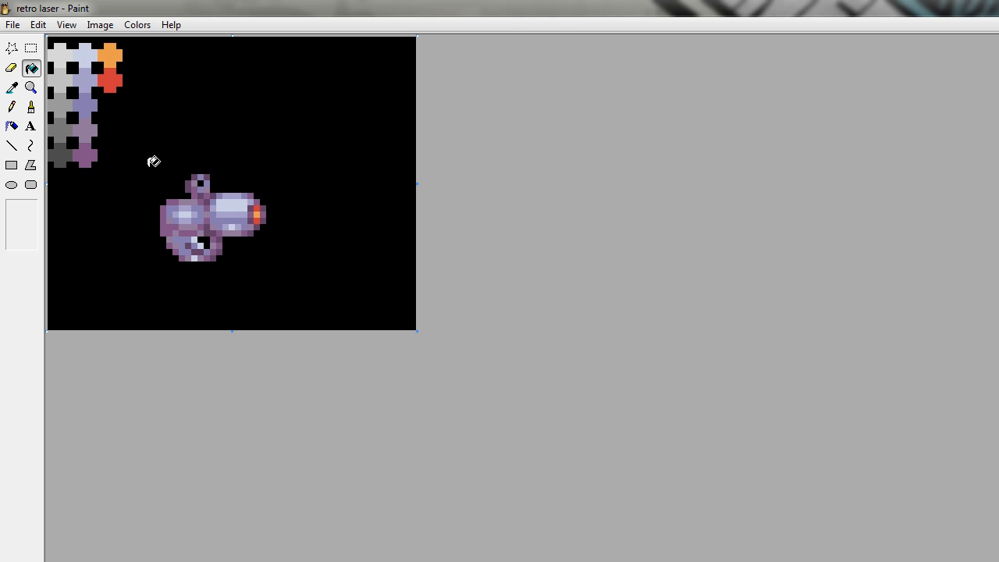
Draw a pencil stroke on the black area above the gun with a mauve sampled from the palette, and undo it.
{"action": "left_click", "coordinate": [14, 91]}
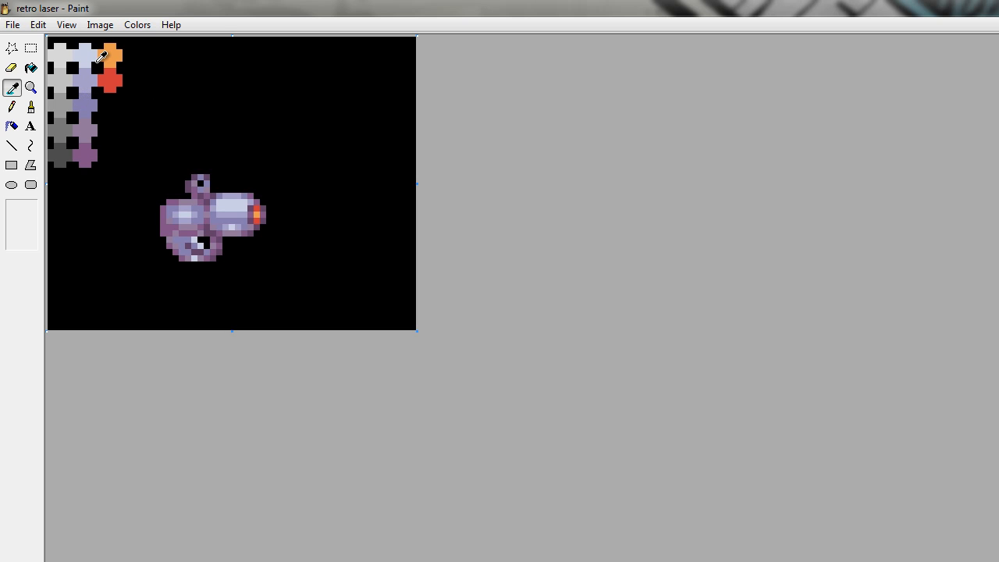
{"action": "left_click", "coordinate": [11, 88]}
{"action": "left_click", "coordinate": [88, 129]}
{"action": "mouse_move", "coordinate": [223, 92]}
{"action": "left_mouse_down"}
{"action": "mouse_move", "coordinate": [252, 86]}
{"action": "mouse_move", "coordinate": [305, 100]}
{"action": "mouse_move", "coordinate": [220, 70]}
{"action": "mouse_move", "coordinate": [213, 95]}
{"action": "mouse_move", "coordinate": [269, 106]}
{"action": "left_mouse_up"}
{"action": "key", "text": "ctrl+z"}
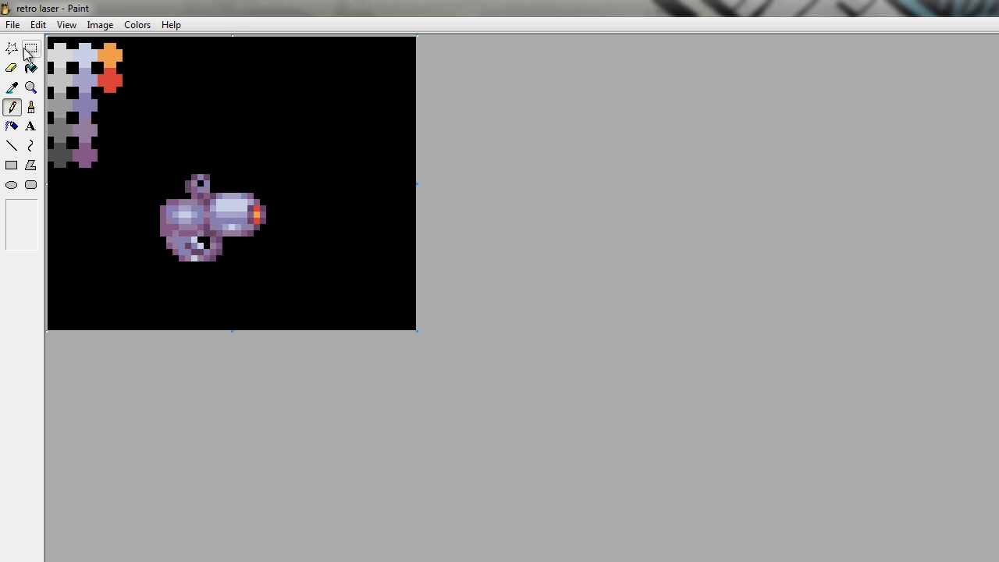
Draw a pencil line across the gun's barrel with blue-violet sampled from the ring on top of it, and undo it.
{"action": "left_click", "coordinate": [12, 88]}
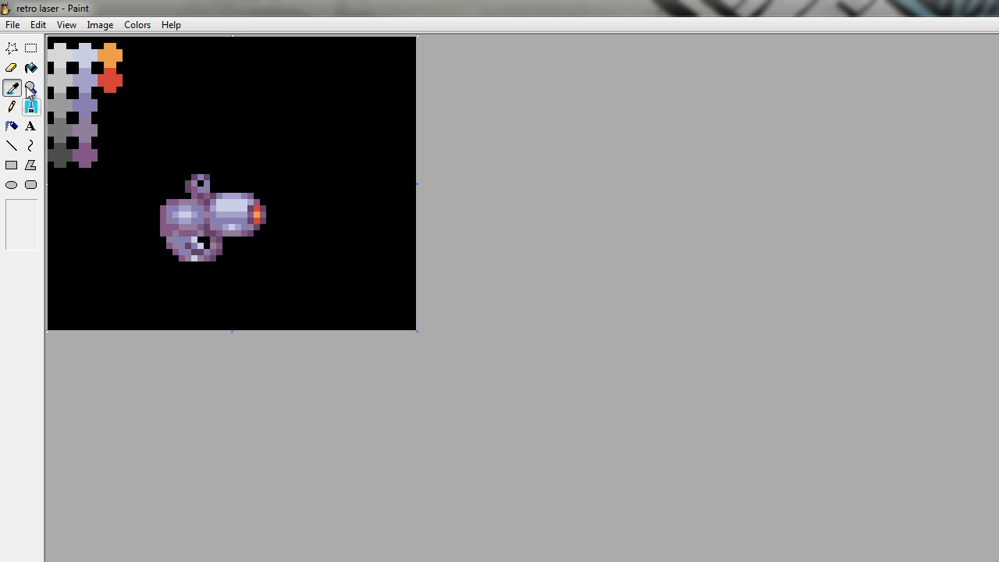
{"action": "left_click", "coordinate": [203, 184]}
{"action": "left_click_drag", "start_coordinate": [217, 208], "coordinate": [275, 205]}
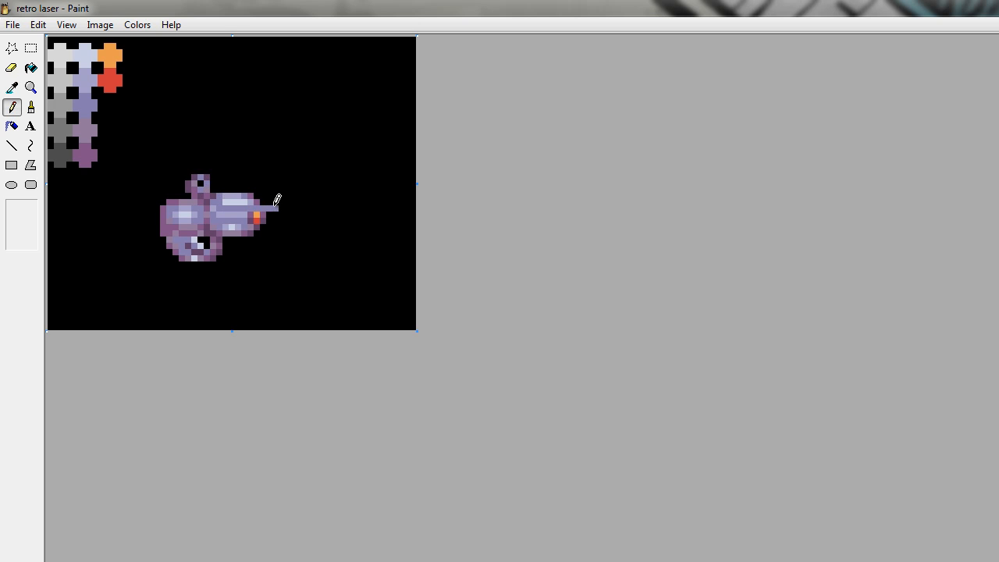
{"action": "key", "text": "ctrl+z"}
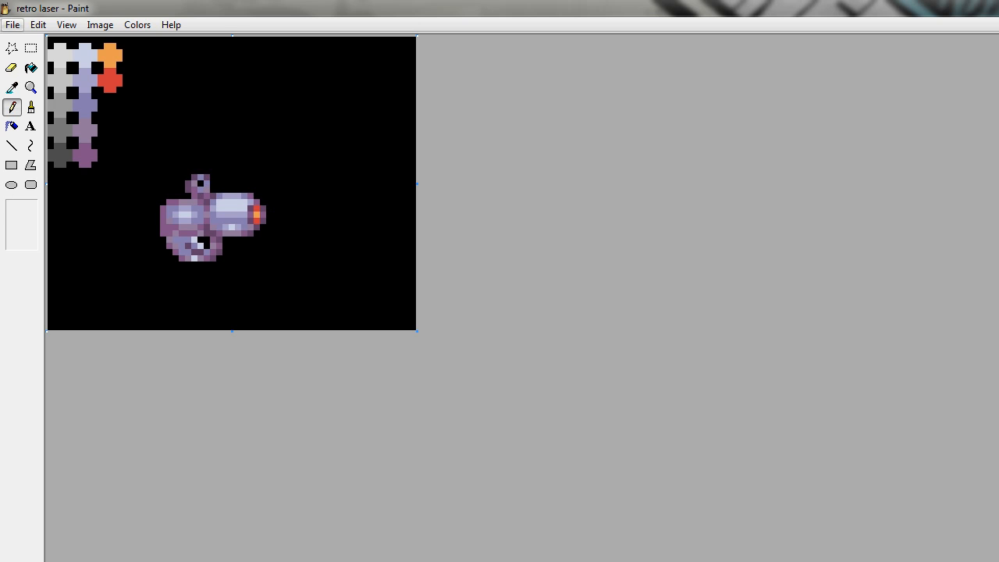
Start a new blank drawing and magnify it to 6x.
{"action": "left_click", "coordinate": [13, 28]}
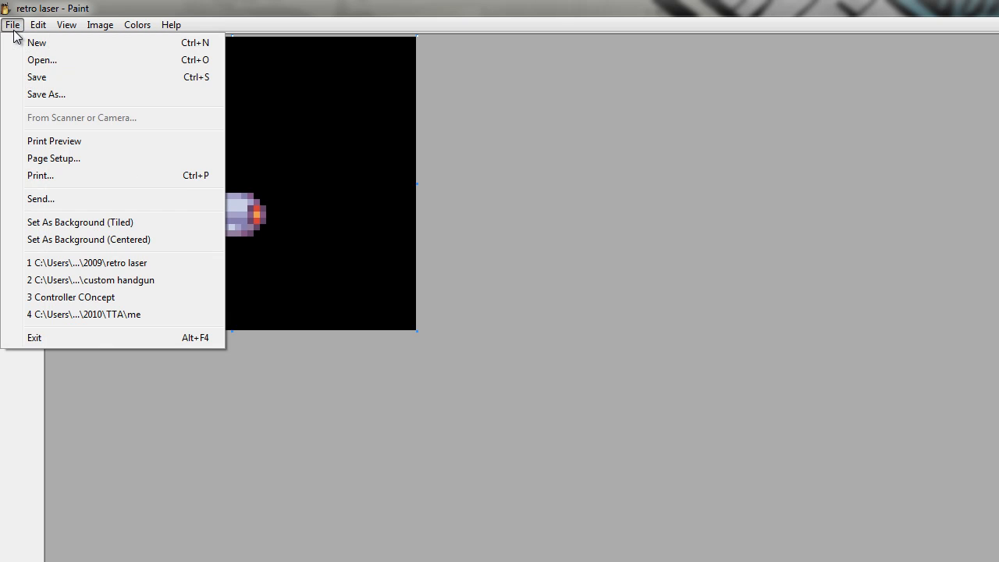
{"action": "left_click", "coordinate": [31, 43]}
{"action": "left_click", "coordinate": [673, 443]}
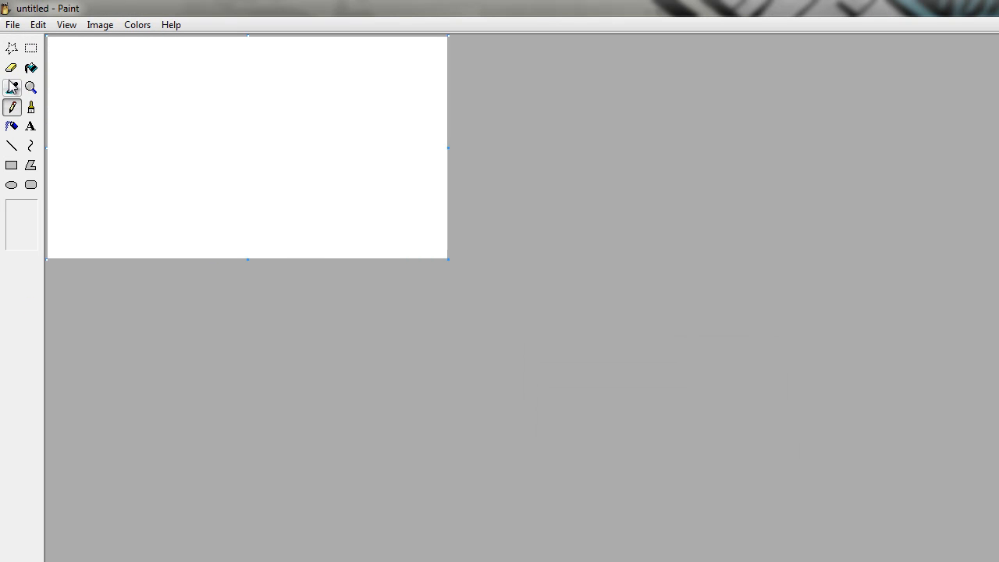
{"action": "left_click", "coordinate": [30, 90]}
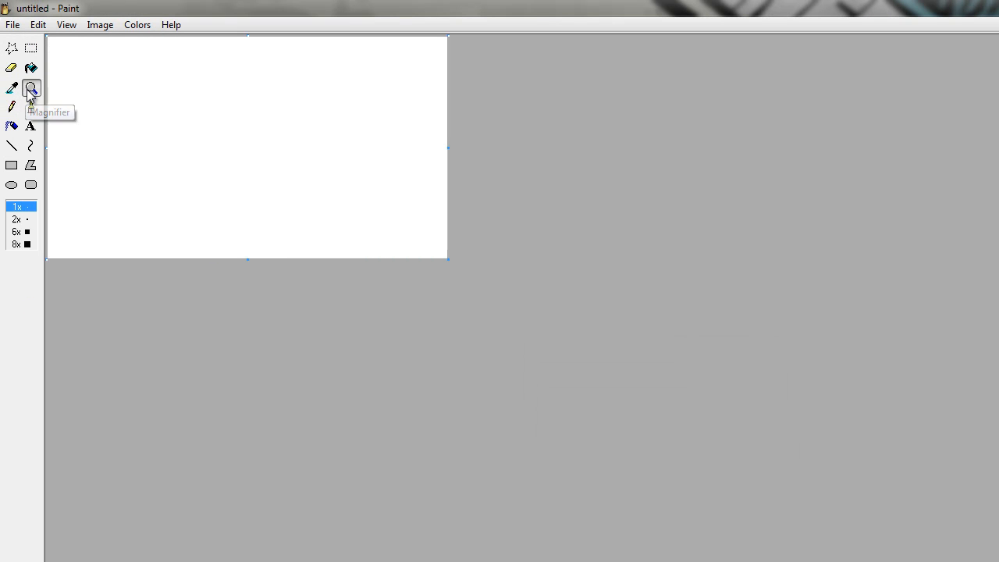
{"action": "left_click", "coordinate": [17, 231]}
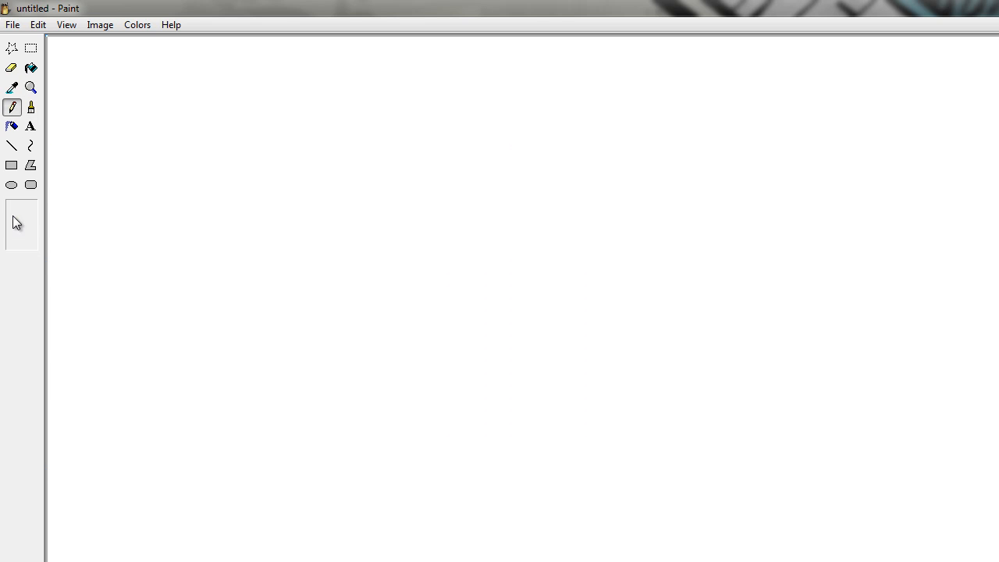
Paint thick black strokes with the large forward-slash brush, undo them, and switch to the smallest square brush tip.
{"action": "left_click", "coordinate": [31, 107]}
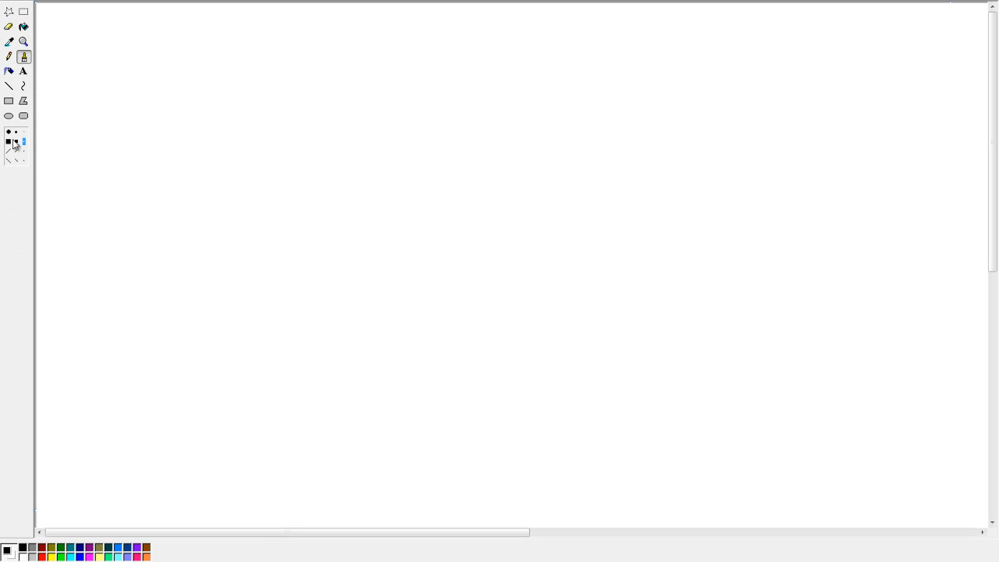
{"action": "left_click", "coordinate": [9, 151]}
{"action": "mouse_move", "coordinate": [152, 117]}
{"action": "left_mouse_down"}
{"action": "mouse_move", "coordinate": [395, 175]}
{"action": "mouse_move", "coordinate": [521, 67]}
{"action": "mouse_move", "coordinate": [583, 107]}
{"action": "mouse_move", "coordinate": [756, 112]}
{"action": "left_mouse_up"}
{"action": "mouse_move", "coordinate": [685, 162]}
{"action": "left_mouse_down"}
{"action": "mouse_move", "coordinate": [498, 280]}
{"action": "mouse_move", "coordinate": [426, 281]}
{"action": "mouse_move", "coordinate": [271, 257]}
{"action": "mouse_move", "coordinate": [285, 228]}
{"action": "mouse_move", "coordinate": [117, 265]}
{"action": "mouse_move", "coordinate": [75, 226]}
{"action": "mouse_move", "coordinate": [117, 95]}
{"action": "mouse_move", "coordinate": [176, 48]}
{"action": "mouse_move", "coordinate": [230, 85]}
{"action": "mouse_move", "coordinate": [355, 29]}
{"action": "mouse_move", "coordinate": [430, 45]}
{"action": "mouse_move", "coordinate": [478, 31]}
{"action": "left_mouse_up"}
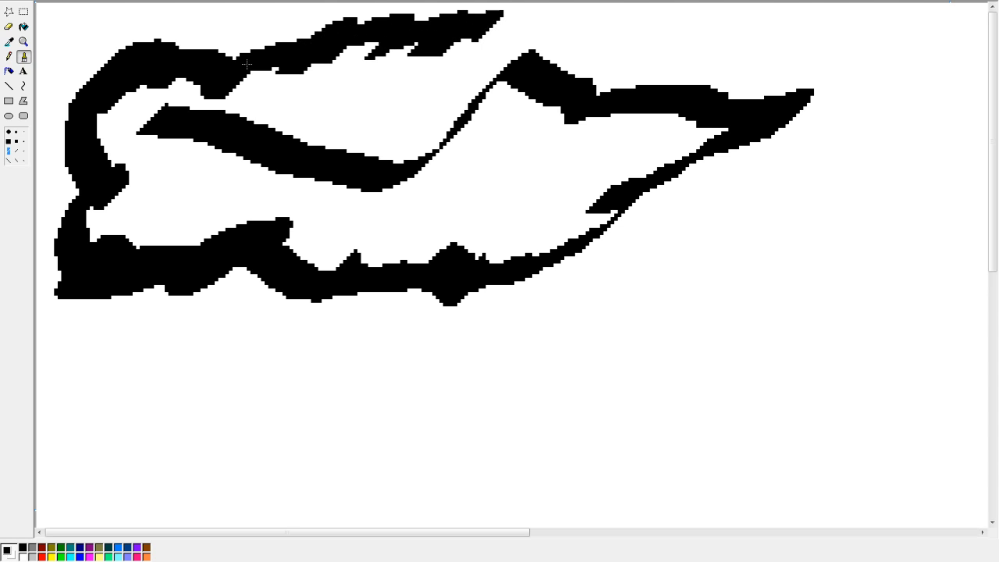
{"action": "key", "text": "ctrl+z"}
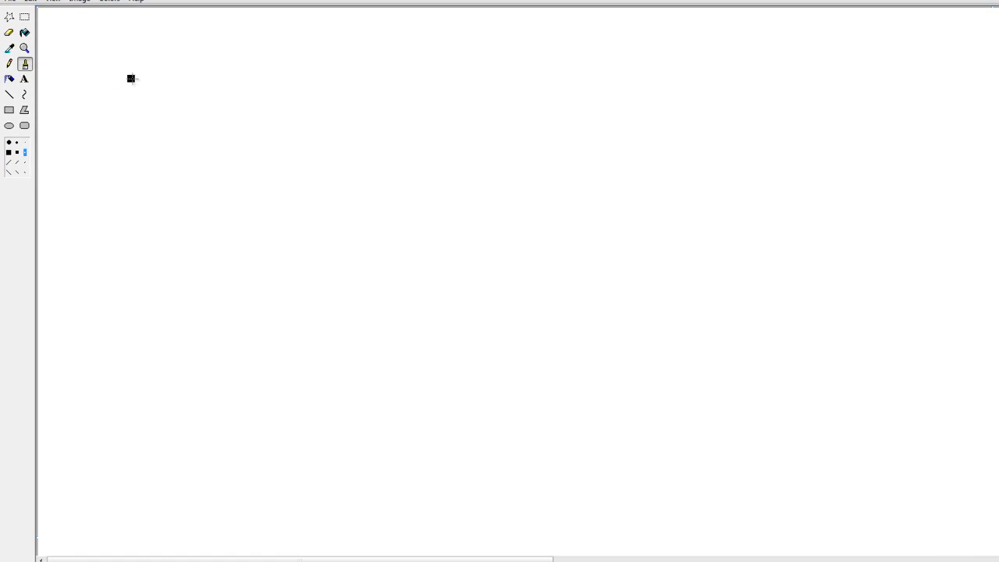
{"action": "left_click", "coordinate": [32, 206]}
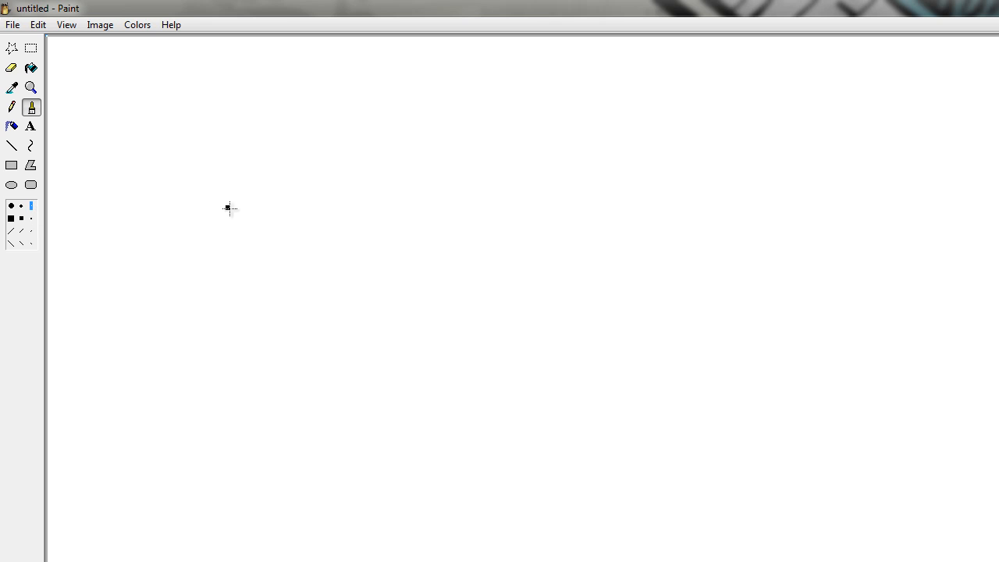
{"action": "left_click", "coordinate": [30, 219]}
Draw a red pencil zigzag down the canvas and run the eraser over it with green as the background colour.
{"action": "left_click", "coordinate": [12, 70]}
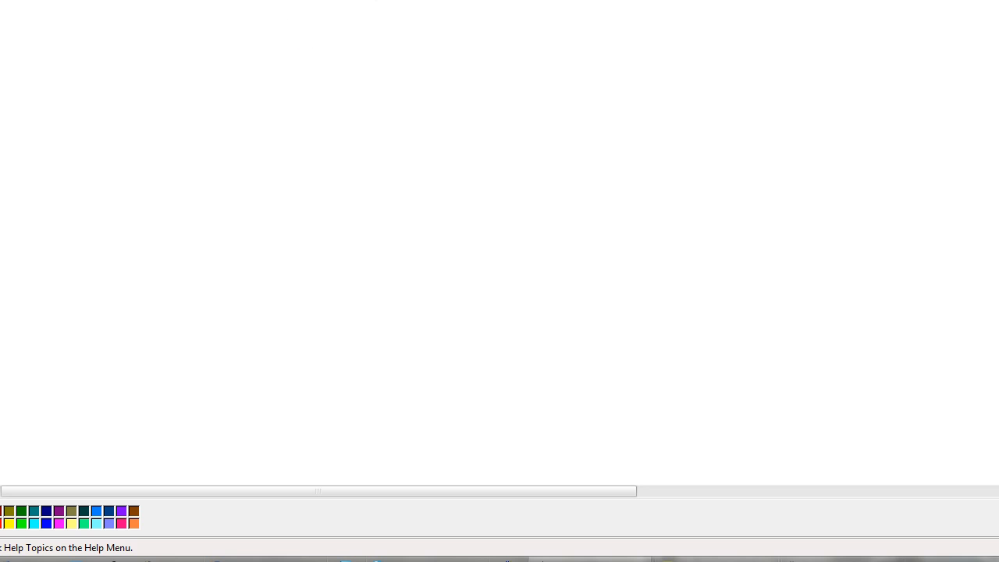
{"action": "left_click", "coordinate": [0, 528]}
{"action": "left_click", "coordinate": [9, 55]}
{"action": "mouse_move", "coordinate": [359, 89]}
{"action": "left_mouse_down"}
{"action": "mouse_move", "coordinate": [506, 114]}
{"action": "mouse_move", "coordinate": [557, 269]}
{"action": "mouse_move", "coordinate": [301, 446]}
{"action": "mouse_move", "coordinate": [588, 356]}
{"action": "left_mouse_up"}
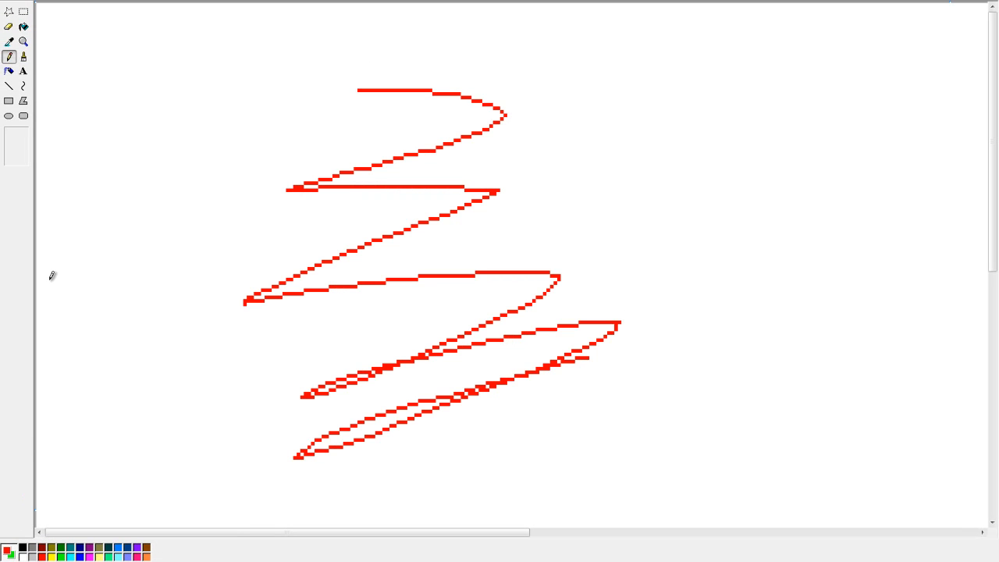
{"action": "left_click", "coordinate": [8, 26]}
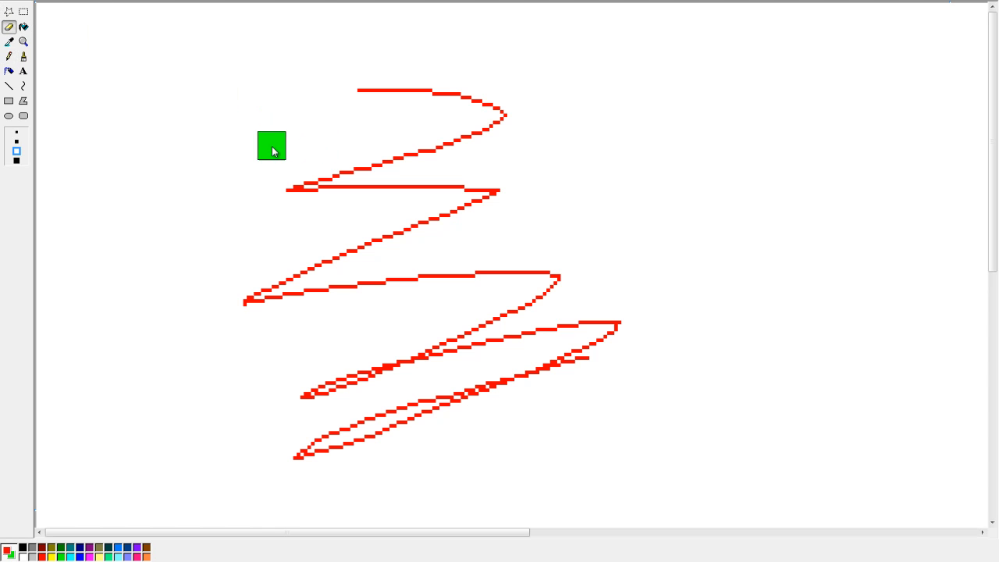
{"action": "mouse_move", "coordinate": [358, 95]}
{"action": "left_mouse_down"}
{"action": "mouse_move", "coordinate": [520, 114]}
{"action": "mouse_move", "coordinate": [290, 196]}
{"action": "mouse_move", "coordinate": [447, 196]}
{"action": "mouse_move", "coordinate": [264, 303]}
{"action": "mouse_move", "coordinate": [485, 279]}
{"action": "mouse_move", "coordinate": [538, 302]}
{"action": "mouse_move", "coordinate": [262, 390]}
{"action": "mouse_move", "coordinate": [645, 347]}
{"action": "mouse_move", "coordinate": [491, 385]}
{"action": "mouse_move", "coordinate": [393, 442]}
{"action": "mouse_move", "coordinate": [565, 328]}
{"action": "mouse_move", "coordinate": [401, 315]}
{"action": "left_mouse_up"}
Start a new blank drawing, discarding the changes to the untitled one, and magnify it to 8x.
{"action": "left_click", "coordinate": [11, 1]}
{"action": "left_click", "coordinate": [17, 11]}
{"action": "left_click", "coordinate": [505, 314]}
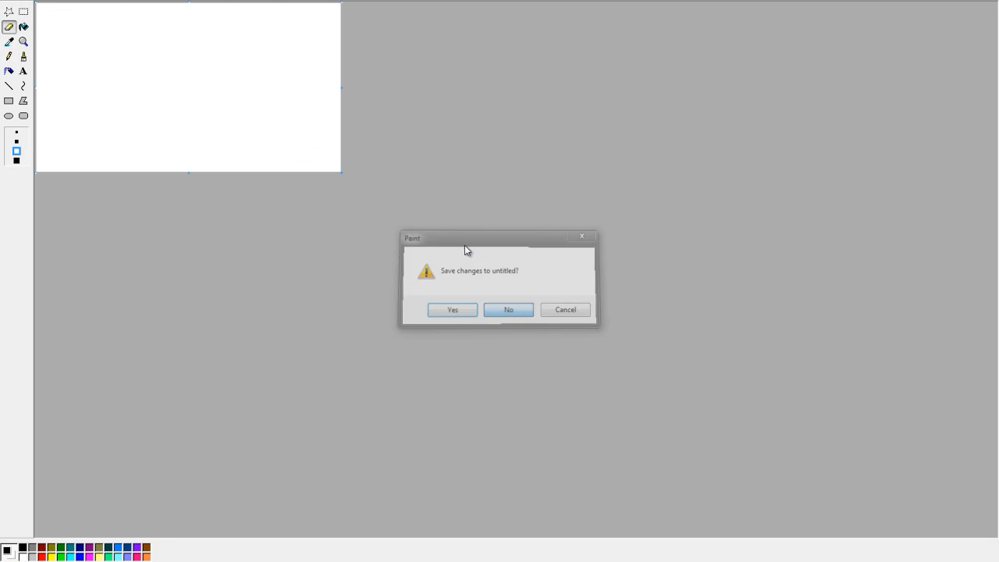
{"action": "left_click", "coordinate": [24, 42]}
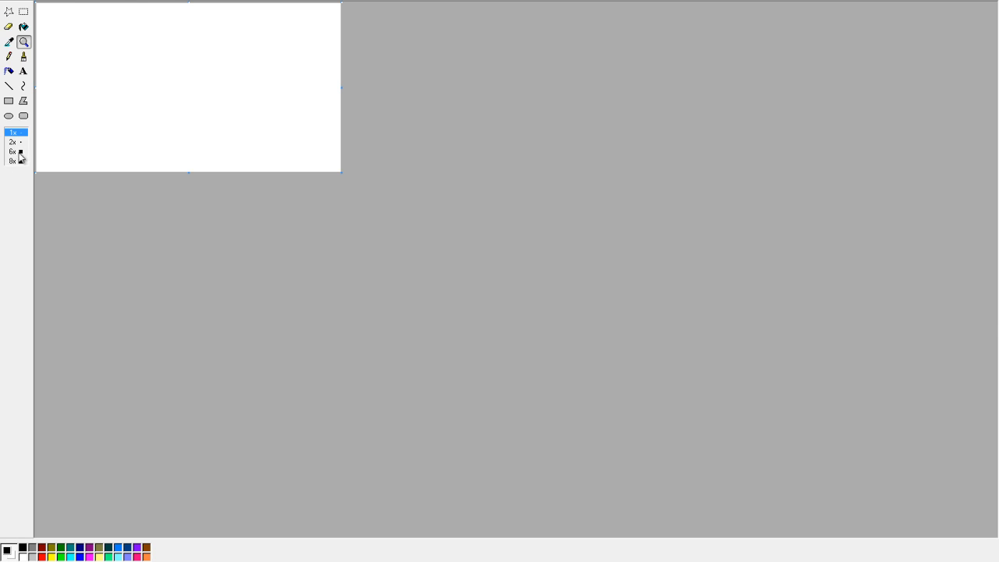
{"action": "left_click", "coordinate": [20, 160]}
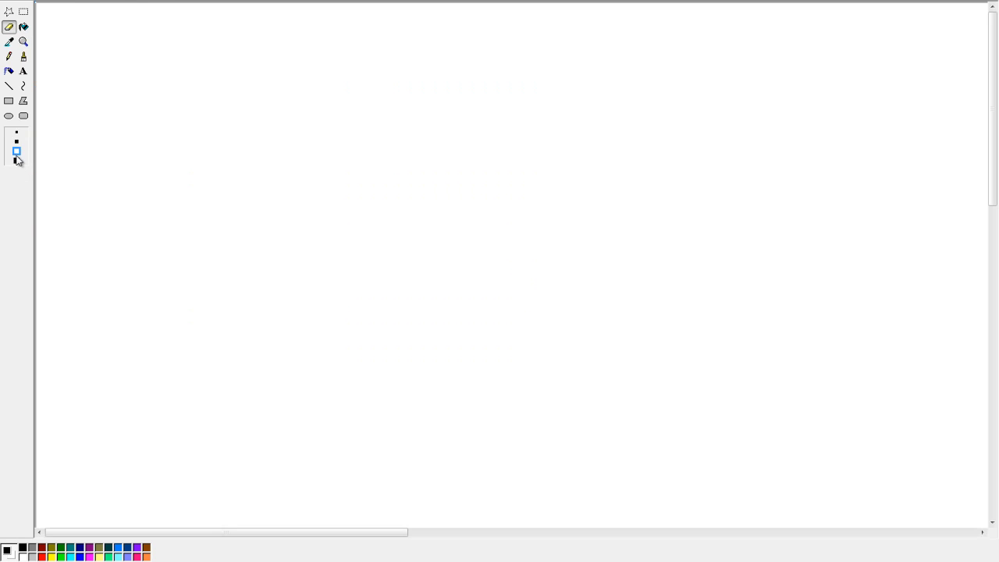
Draw a right-pointing chevron from two mirrored diagonal black lines of the thinnest width, with evenly stepped two-pixel segments.
{"action": "left_click", "coordinate": [9, 86]}
{"action": "mouse_move", "coordinate": [371, 90]}
{"action": "left_mouse_down"}
{"action": "mouse_move", "coordinate": [634, 292]}
{"action": "mouse_move", "coordinate": [580, 319]}
{"action": "mouse_move", "coordinate": [394, 134]}
{"action": "mouse_move", "coordinate": [475, 210]}
{"action": "mouse_move", "coordinate": [502, 219]}
{"action": "mouse_move", "coordinate": [539, 214]}
{"action": "mouse_move", "coordinate": [546, 201]}
{"action": "left_mouse_up"}
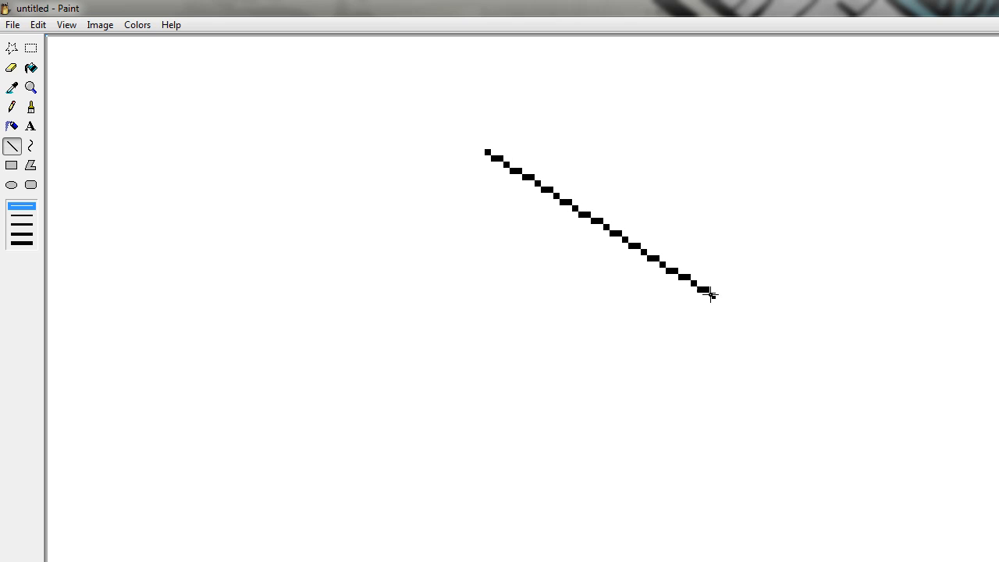
{"action": "left_click_drag", "start_coordinate": [711, 295], "coordinate": [718, 265]}
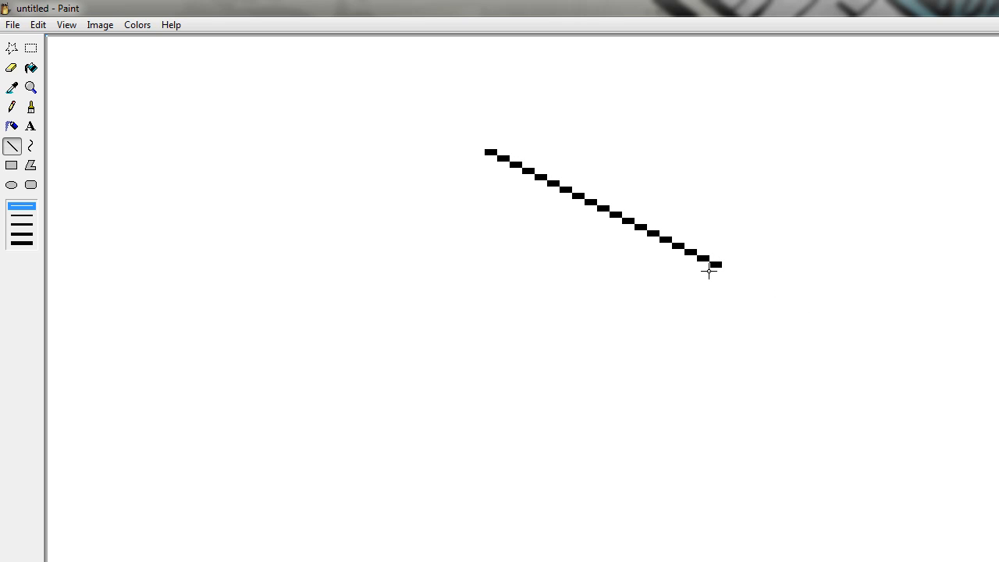
{"action": "left_click_drag", "start_coordinate": [709, 271], "coordinate": [484, 379]}
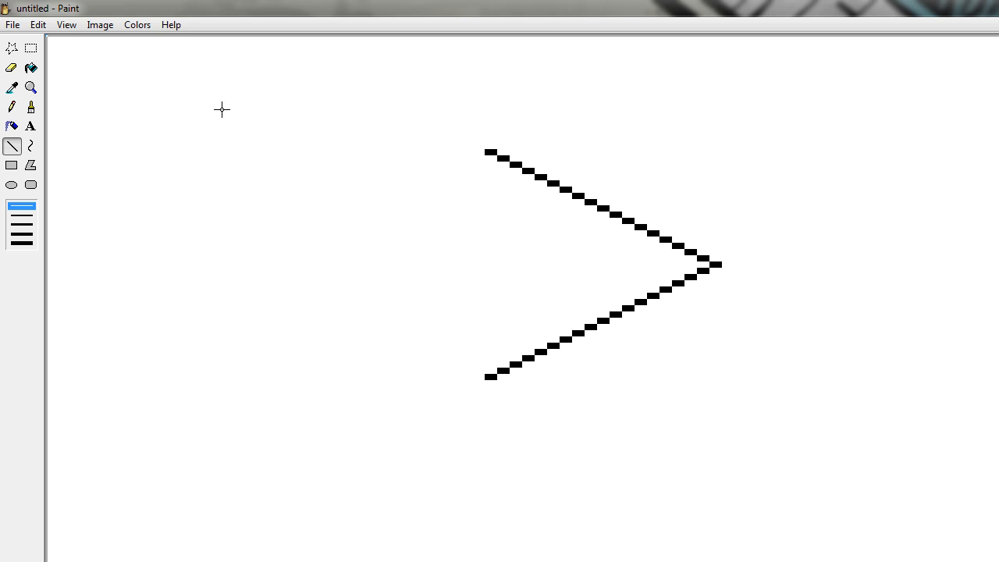
Select the whole chevron with a transparent rectangular selection and paste a copy of it.
{"action": "left_click", "coordinate": [28, 47]}
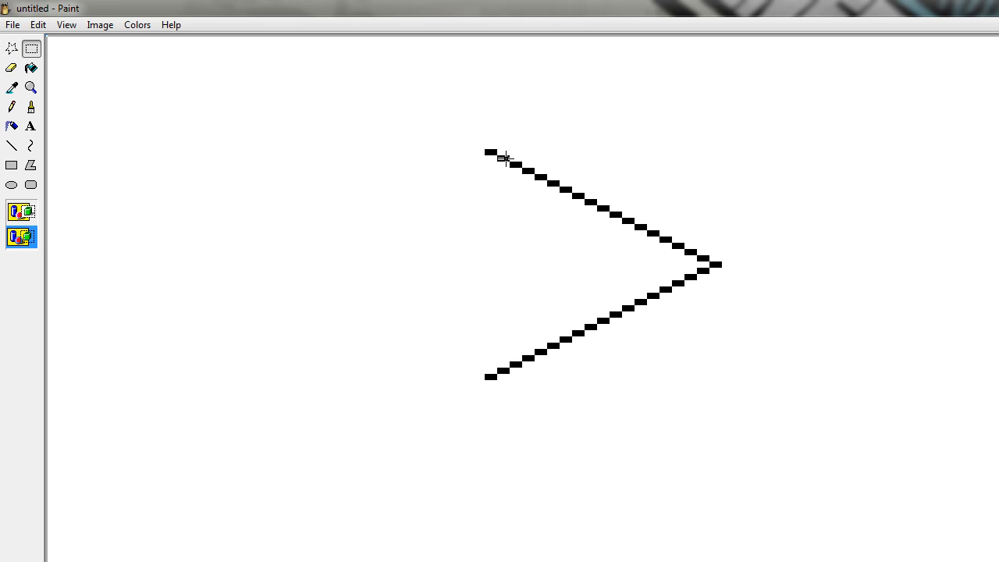
{"action": "left_click_drag", "start_coordinate": [485, 151], "coordinate": [728, 387]}
{"action": "key", "text": "ctrl+v"}
Flip the pasted chevron horizontally and move it against the original so the two halves form a closed diamond.
{"action": "left_click", "coordinate": [69, 24]}
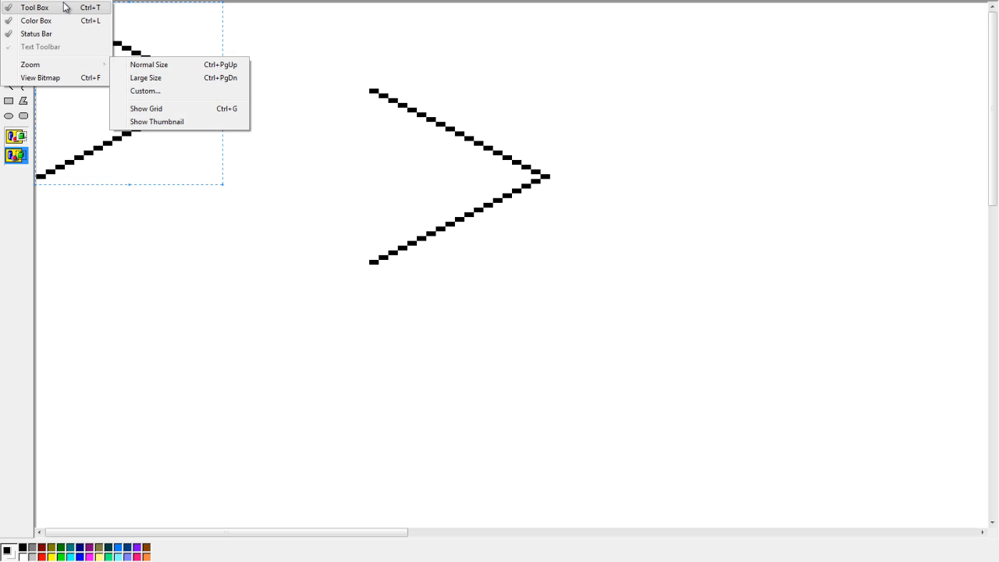
{"action": "mouse_move", "coordinate": [70, 0]}
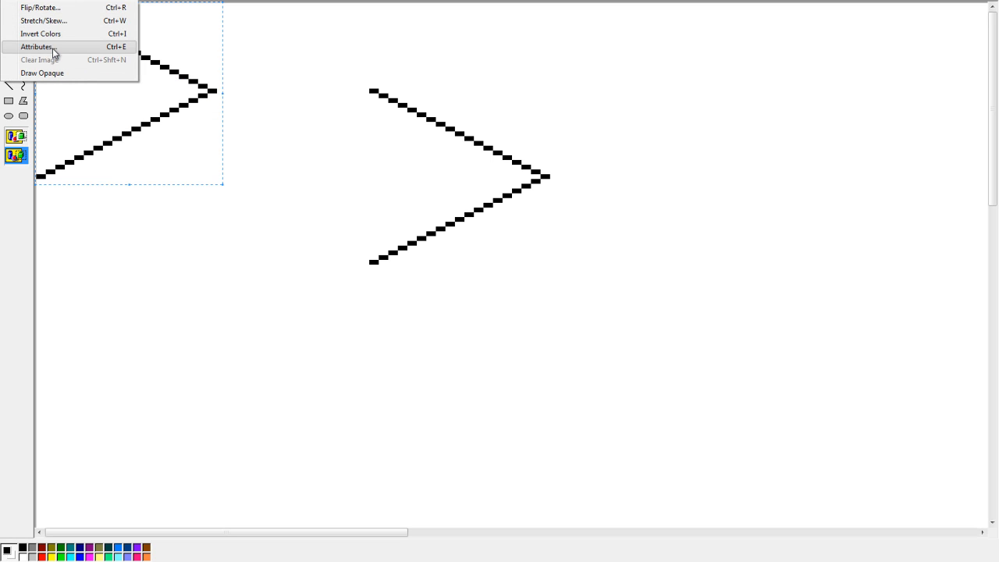
{"action": "left_click", "coordinate": [51, 8]}
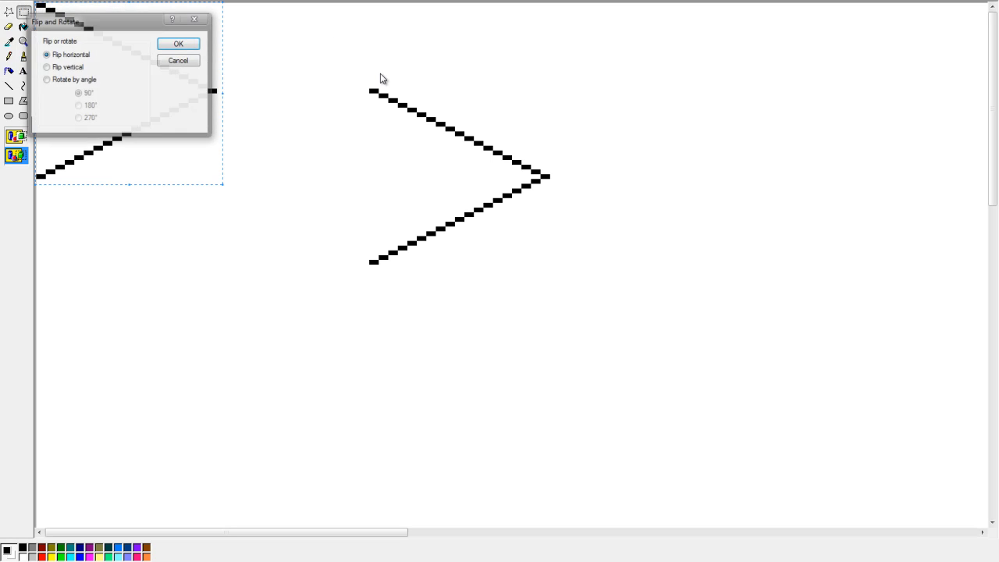
{"action": "left_click", "coordinate": [178, 44]}
{"action": "left_click_drag", "start_coordinate": [148, 65], "coordinate": [304, 150]}
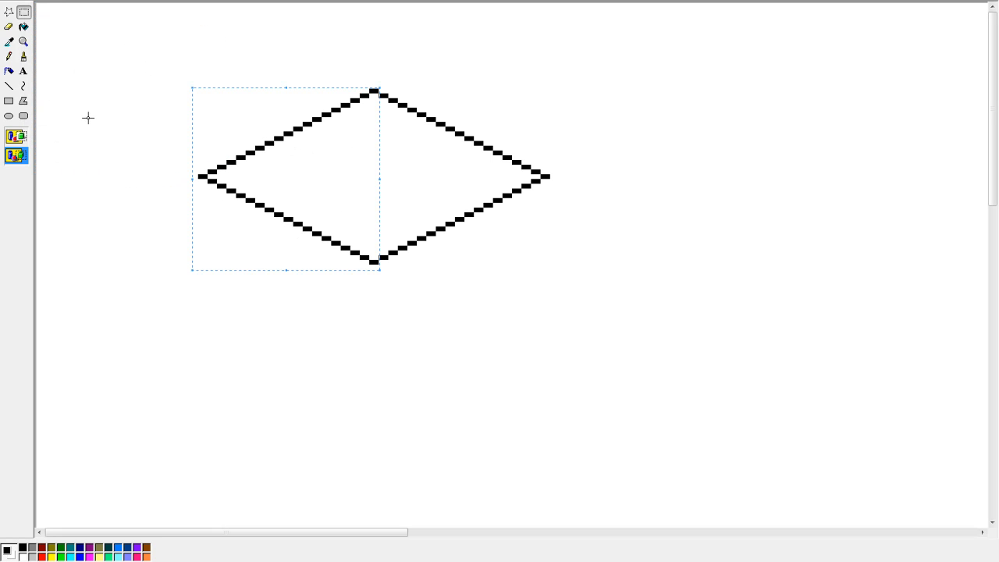
Deselect the pasted half, then select the entire drawing and delete it.
{"action": "left_click", "coordinate": [6, 61]}
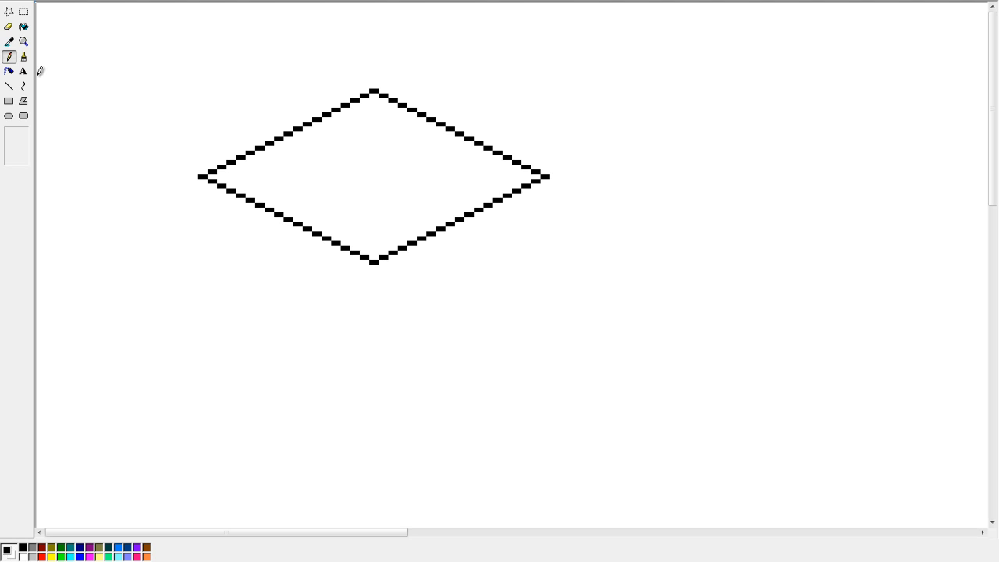
{"action": "key", "text": "ctrl+a"}
{"action": "key", "text": "Delete"}
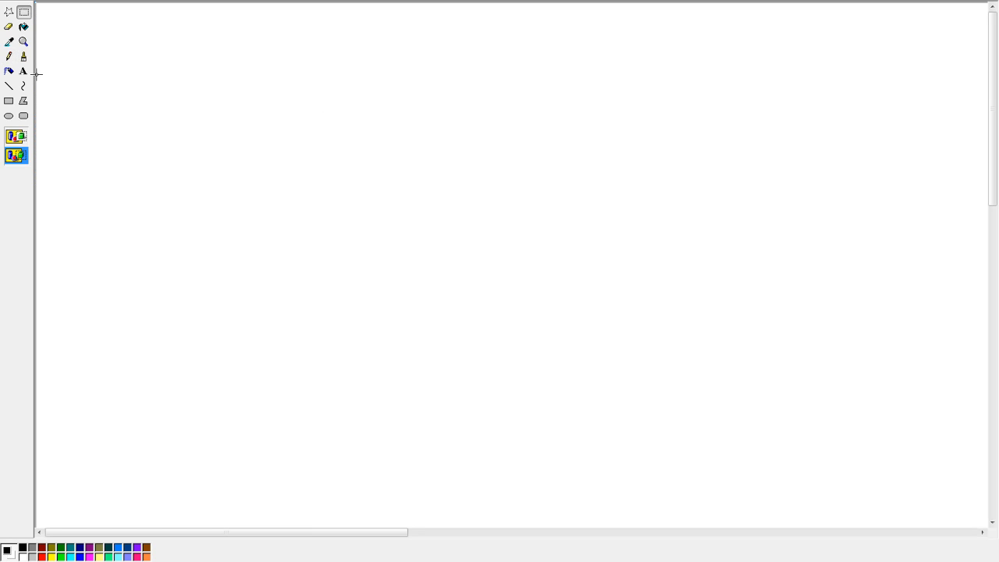
Draw a thin black diagonal with the Curve tool and bend it in two opposite directions into an S shape.
{"action": "left_click", "coordinate": [24, 86]}
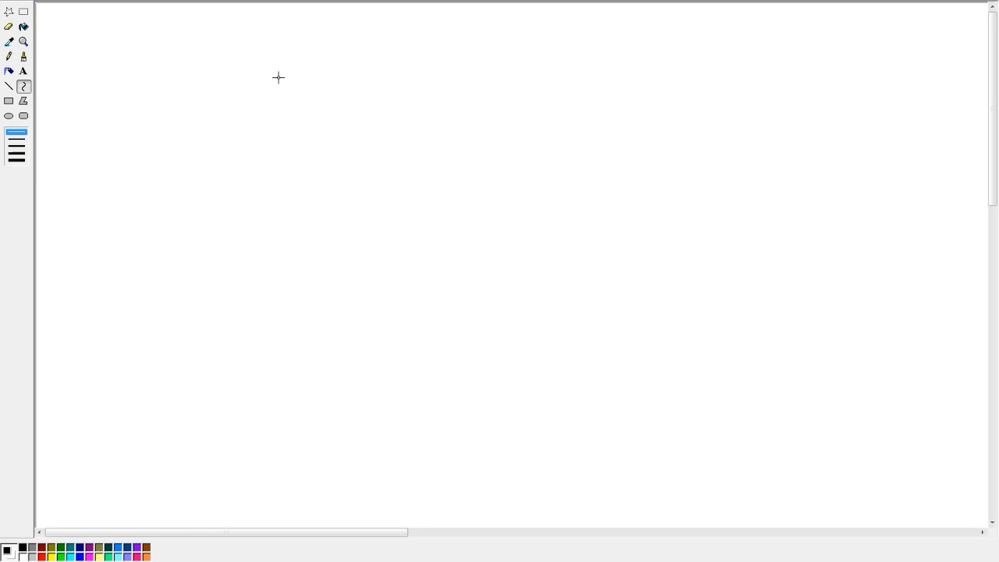
{"action": "left_click_drag", "start_coordinate": [282, 72], "coordinate": [529, 385]}
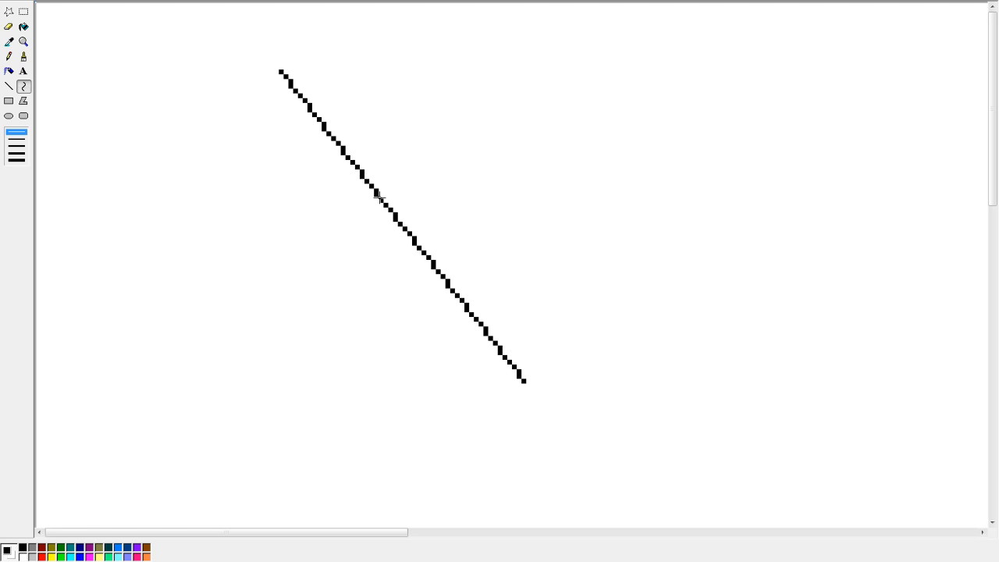
{"action": "left_click_drag", "start_coordinate": [398, 221], "coordinate": [318, 302]}
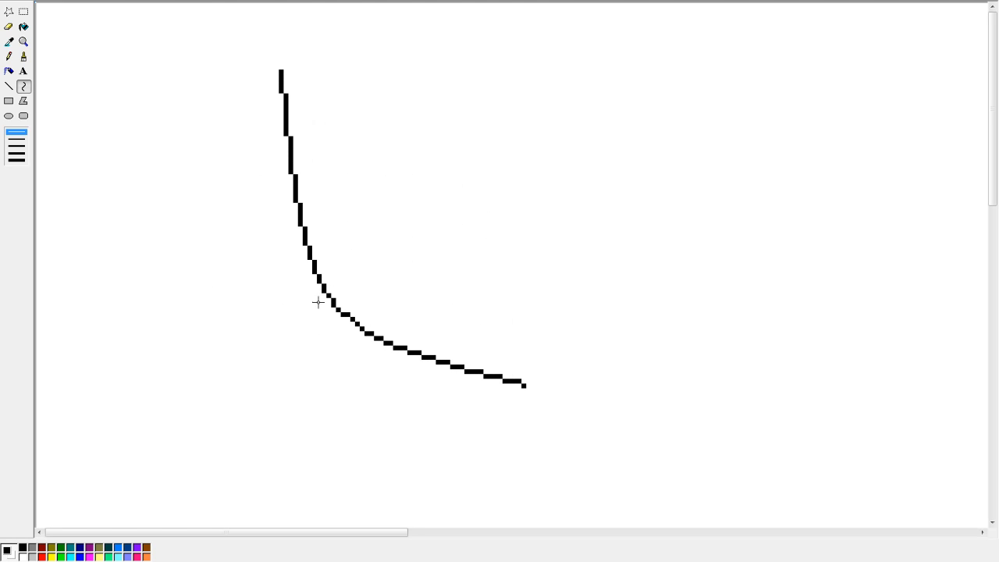
{"action": "left_click_drag", "start_coordinate": [301, 158], "coordinate": [457, 139]}
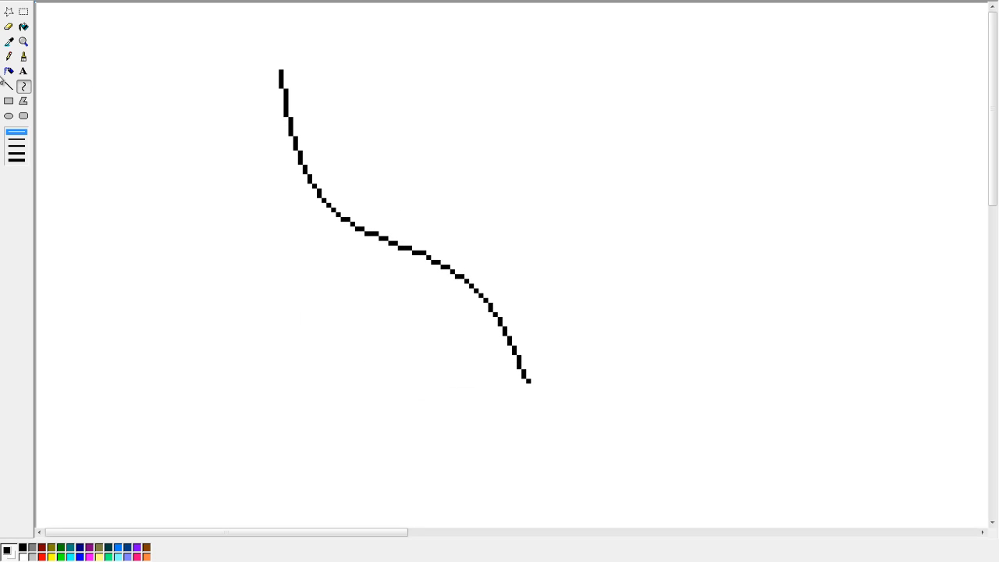
Erase the whole S-shaped curve with the eraser.
{"action": "left_click", "coordinate": [8, 26]}
{"action": "mouse_move", "coordinate": [89, 60]}
{"action": "left_mouse_down"}
{"action": "mouse_move", "coordinate": [312, 163]}
{"action": "mouse_move", "coordinate": [358, 226]}
{"action": "left_mouse_up"}
{"action": "mouse_move", "coordinate": [467, 320]}
{"action": "left_mouse_down"}
{"action": "mouse_move", "coordinate": [391, 248]}
{"action": "mouse_move", "coordinate": [495, 361]}
{"action": "left_mouse_up"}
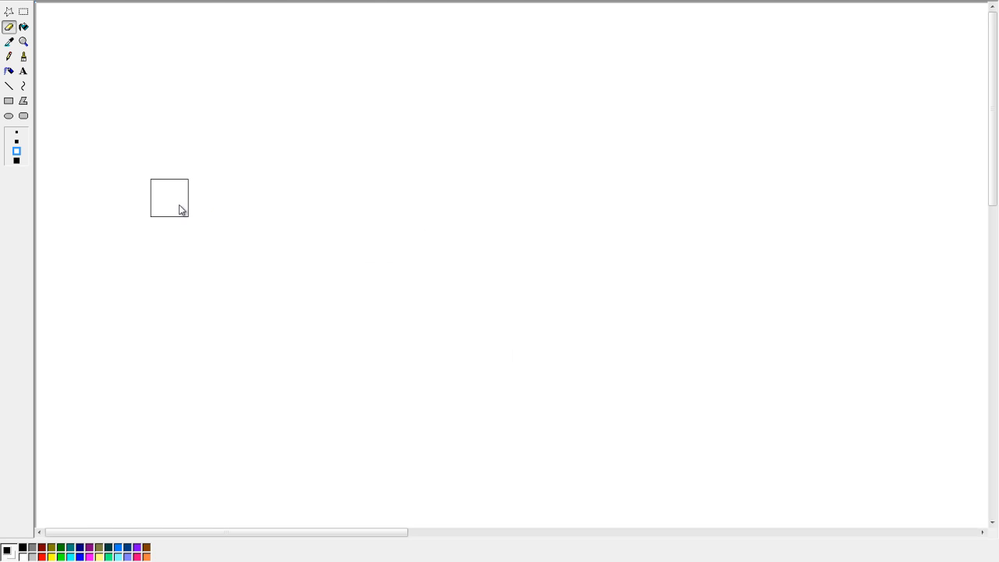
Draw a diagonal black line across the canvas at the thickest line width, and undo it.
{"action": "left_click", "coordinate": [24, 85]}
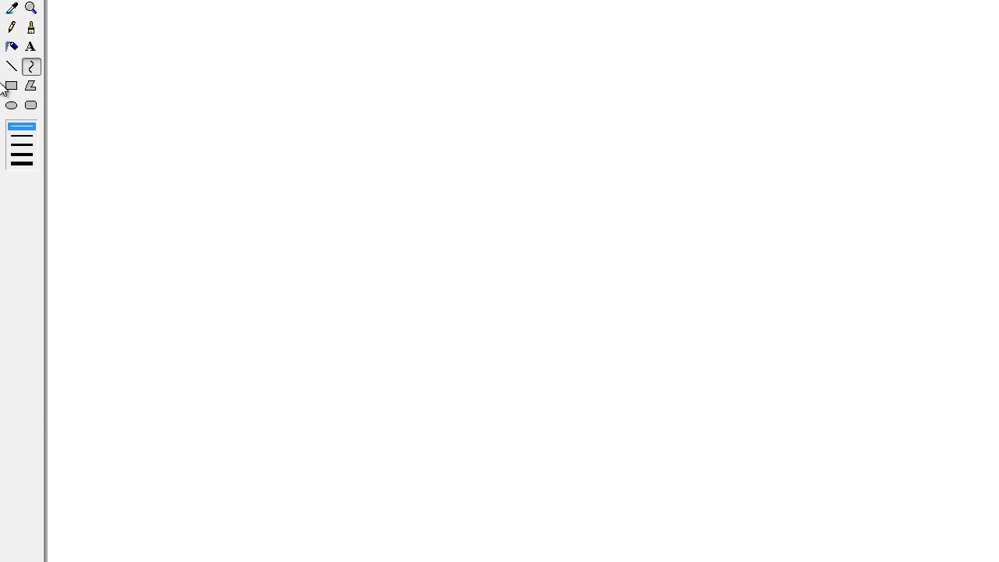
{"action": "left_click", "coordinate": [12, 66]}
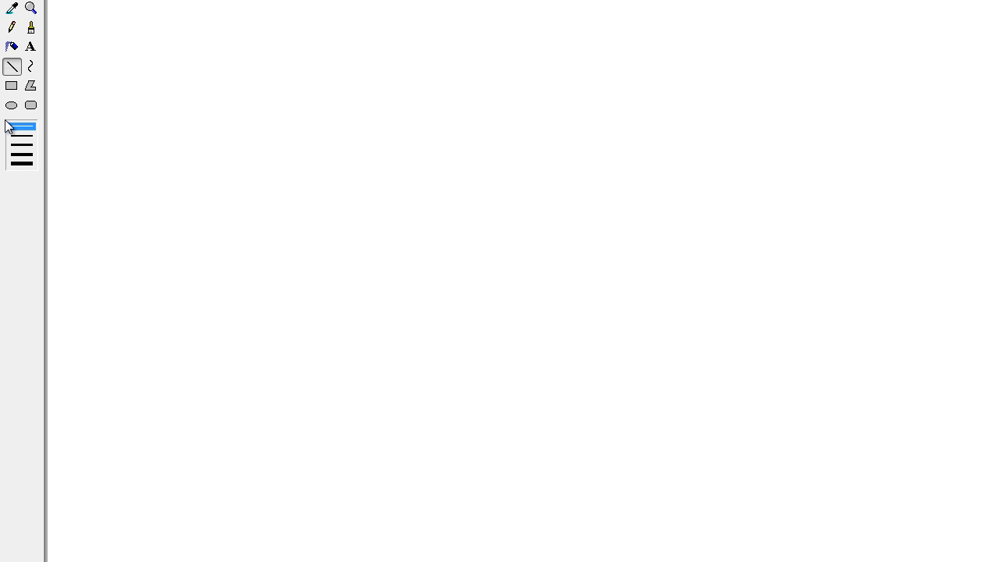
{"action": "left_click", "coordinate": [22, 163]}
{"action": "mouse_move", "coordinate": [278, 45]}
{"action": "left_mouse_down"}
{"action": "mouse_move", "coordinate": [403, 105]}
{"action": "mouse_move", "coordinate": [784, 401]}
{"action": "left_mouse_up"}
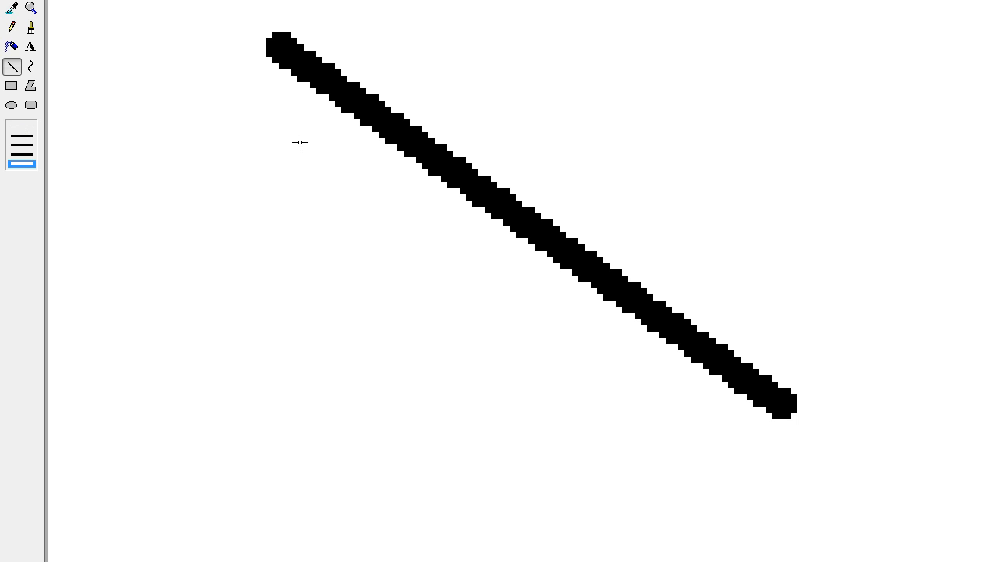
{"action": "key", "text": "ctrl+z"}
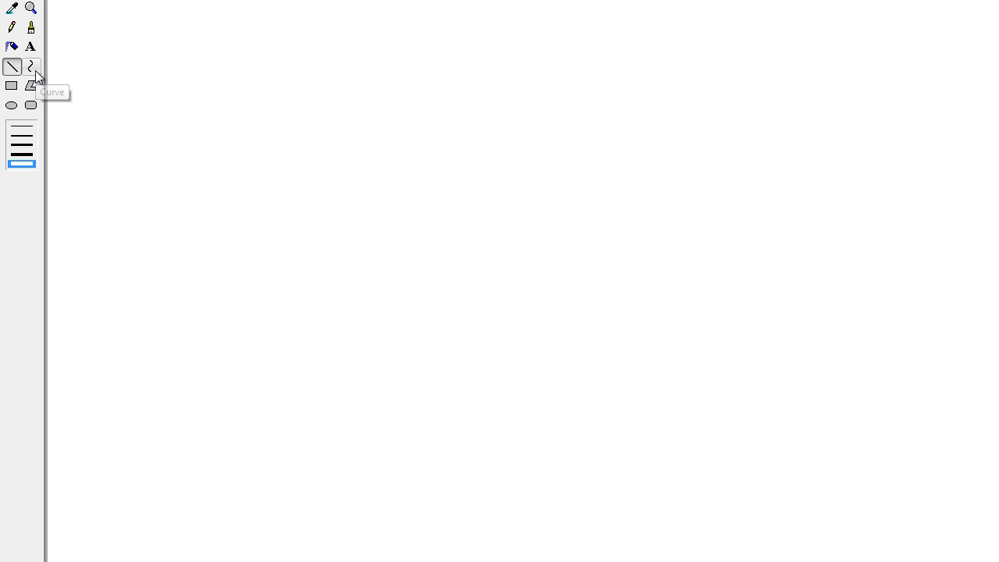
Draw a rectangle on the upper part of the canvas using the outlined-with-fill style.
{"action": "left_click", "coordinate": [11, 86]}
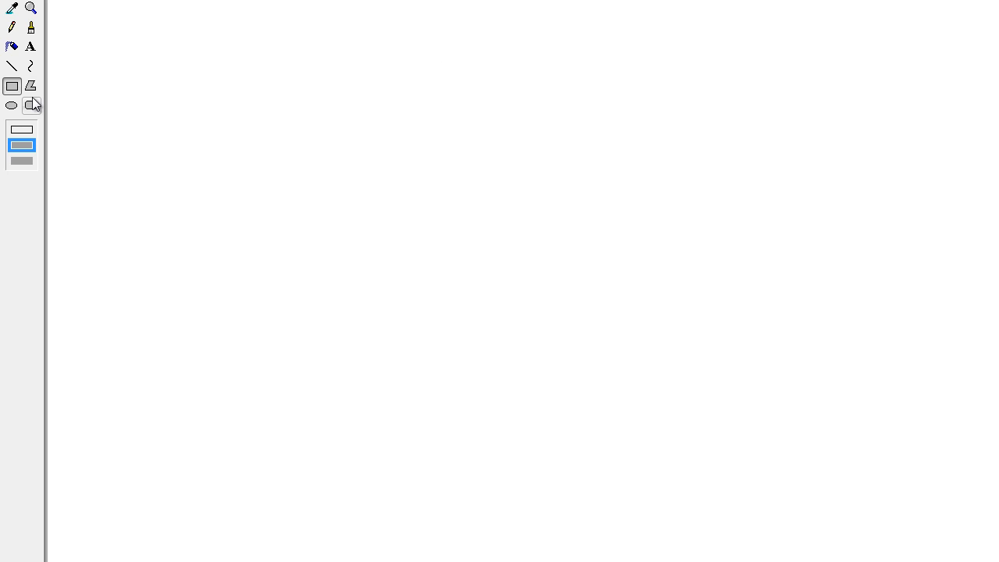
{"action": "left_click_drag", "start_coordinate": [254, 57], "coordinate": [456, 196]}
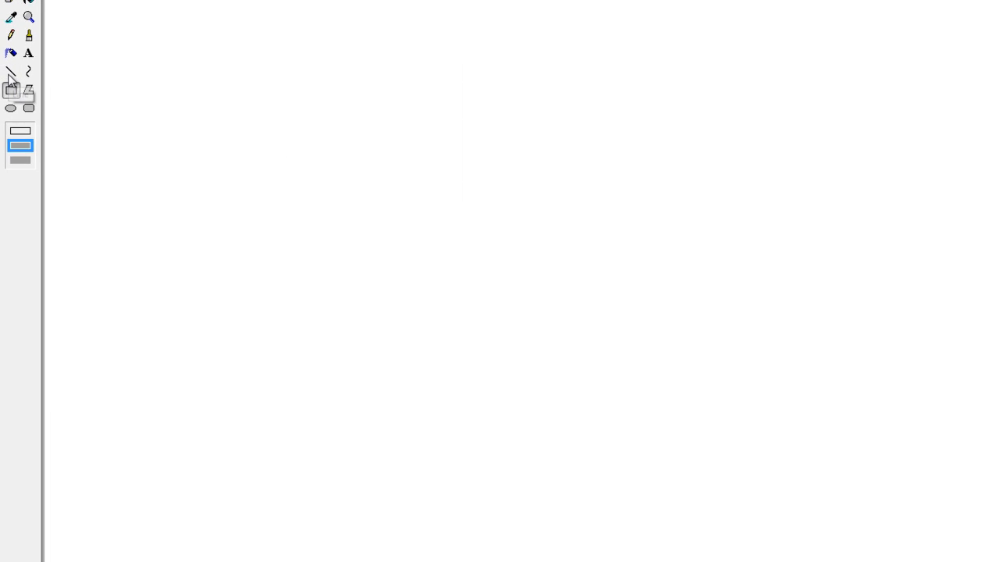
Set the line width to the thinnest and return to the Rectangle tool.
{"action": "left_click", "coordinate": [12, 67]}
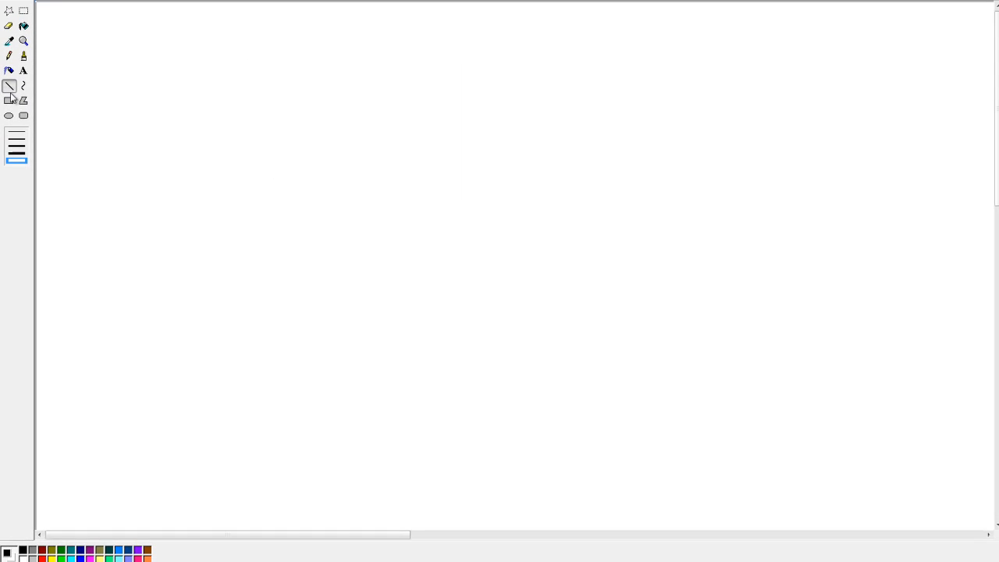
{"action": "left_click", "coordinate": [17, 133]}
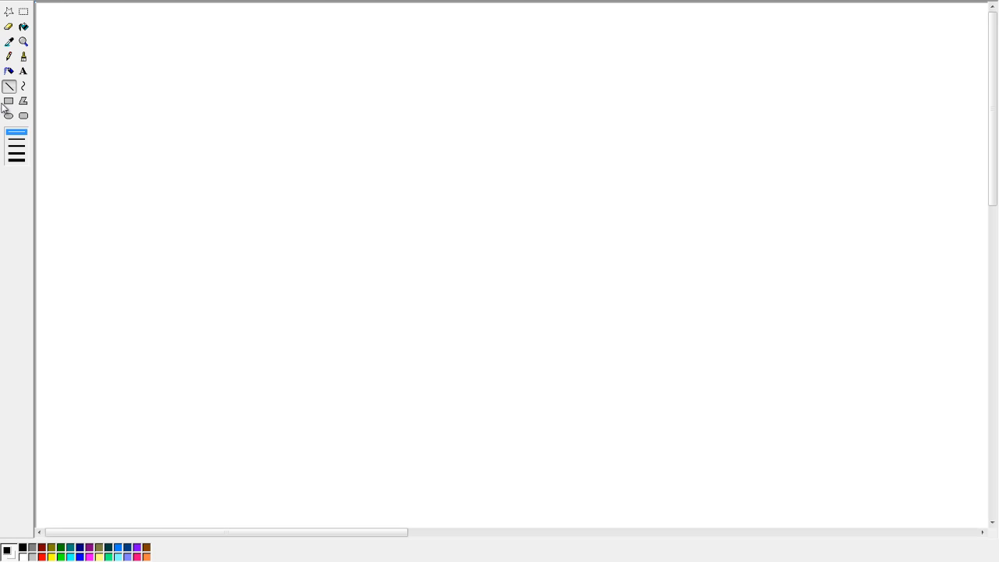
{"action": "left_click", "coordinate": [6, 103]}
Draw a large square with a thick black outline in the outlined-with-fill style on the upper middle of the canvas, and undo it.
{"action": "left_click", "coordinate": [9, 88]}
{"action": "left_click", "coordinate": [8, 101]}
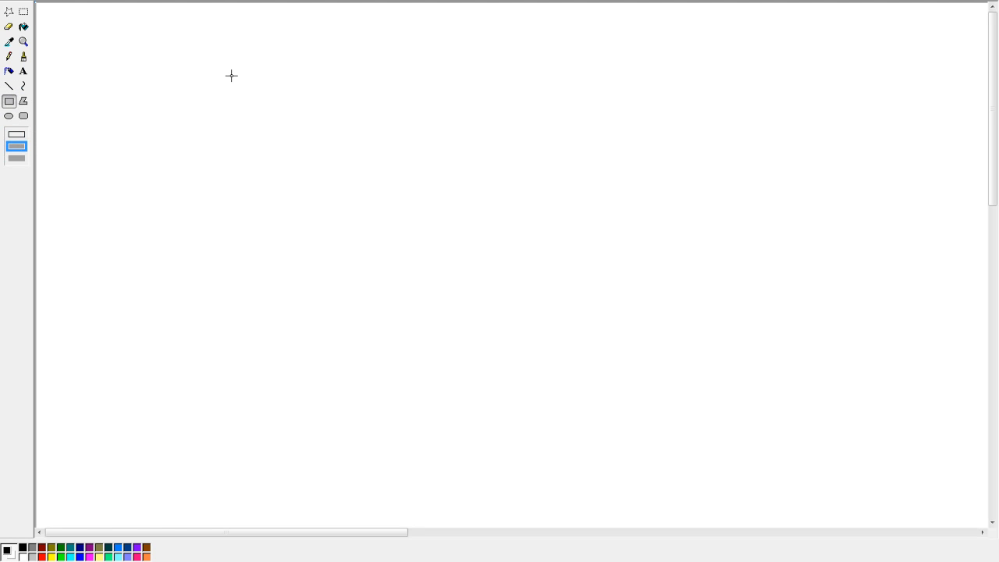
{"action": "left_click_drag", "start_coordinate": [339, 68], "coordinate": [645, 389]}
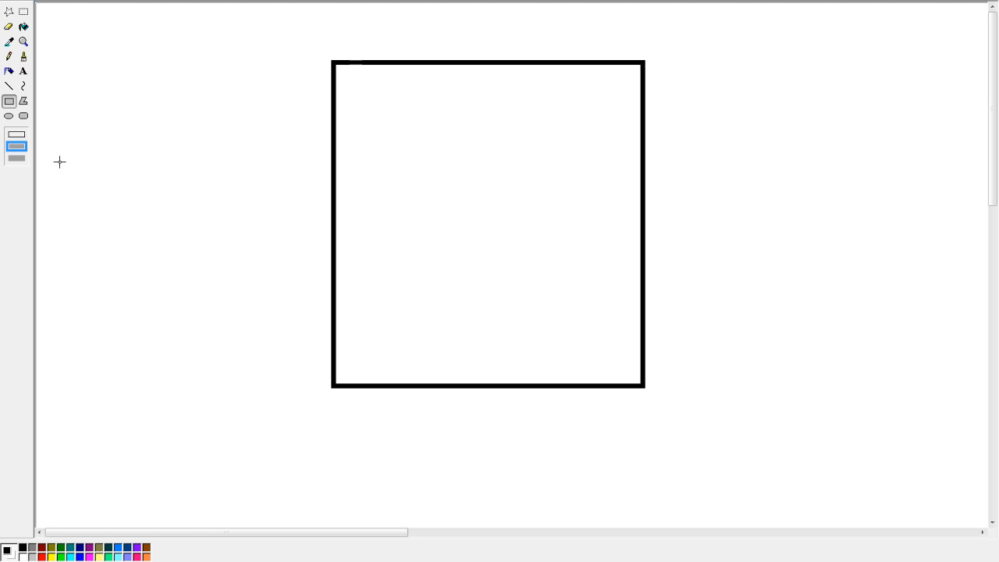
{"action": "key", "text": "ctrl+z"}
Draw a rectangle on the upper part of the canvas using the outline-only style, and undo it.
{"action": "left_click", "coordinate": [22, 137]}
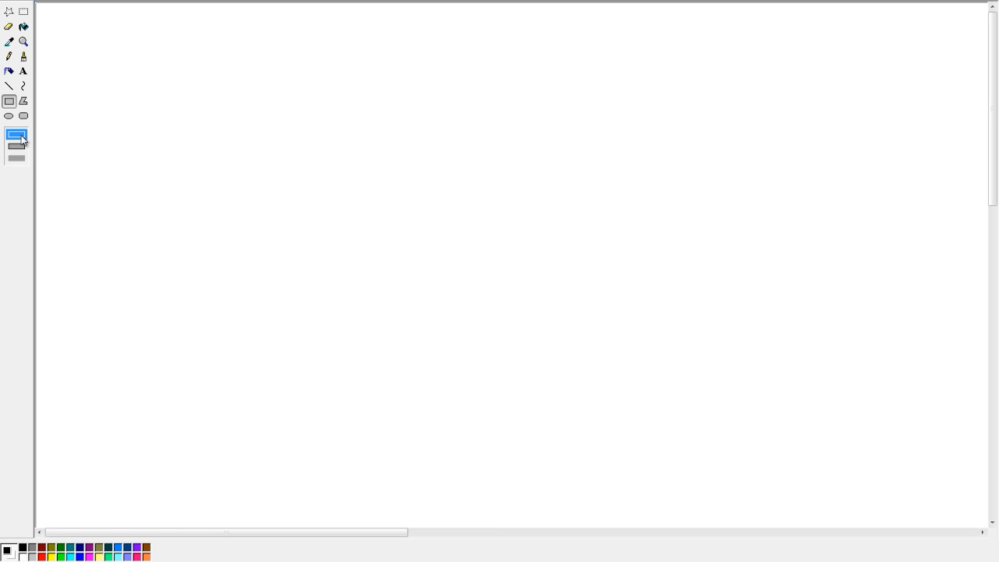
{"action": "left_click_drag", "start_coordinate": [250, 84], "coordinate": [531, 302]}
{"action": "key", "text": "ctrl+z"}
Draw a large rectangle in the outlined-with-fill style with a black outline and red as the fill colour, and undo it.
{"action": "left_click", "coordinate": [17, 147]}
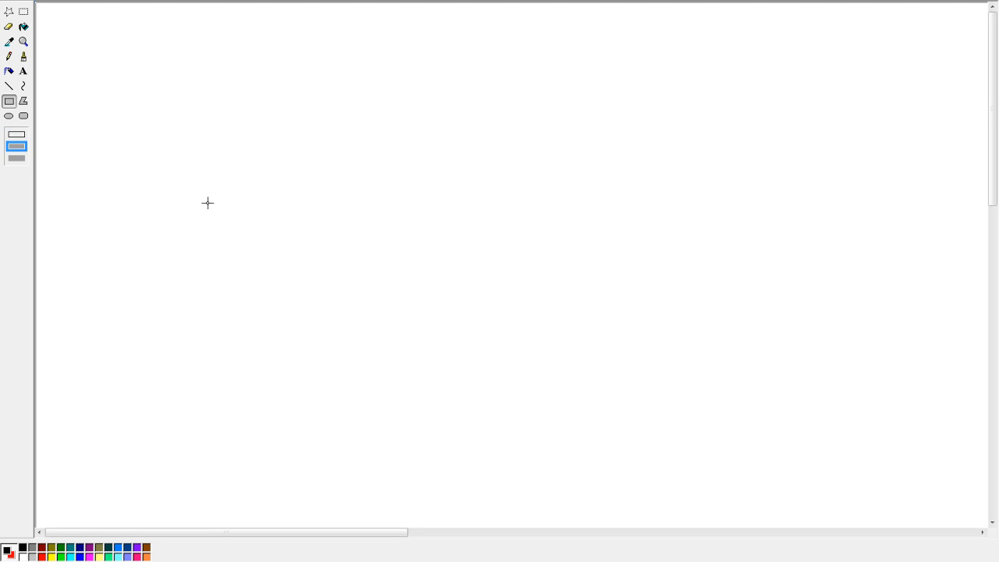
{"action": "left_click_drag", "start_coordinate": [205, 143], "coordinate": [529, 410]}
{"action": "key", "text": "ctrl+z"}
Draw a solid black rectangle on the upper part of the canvas using the fill-only style.
{"action": "left_click", "coordinate": [22, 161]}
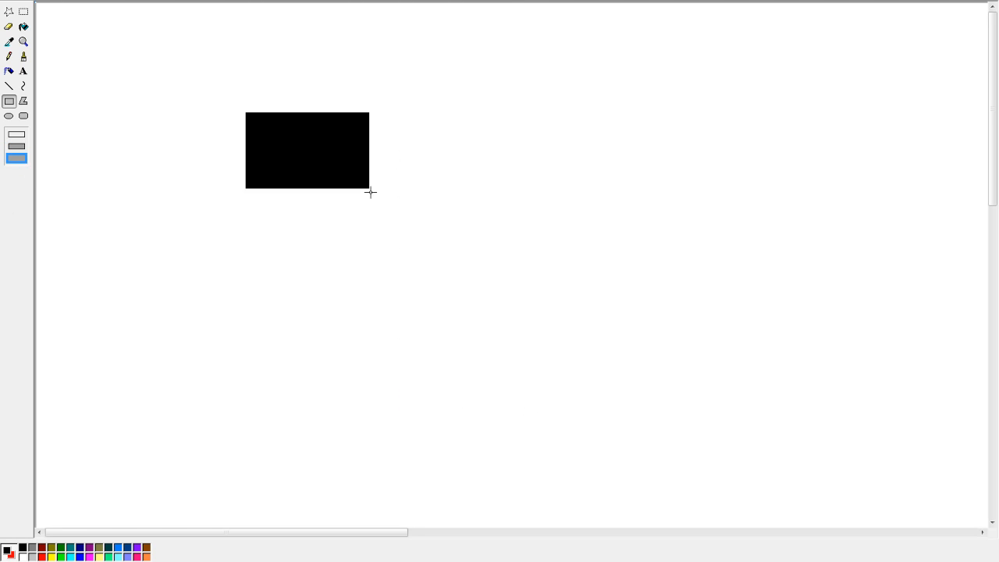